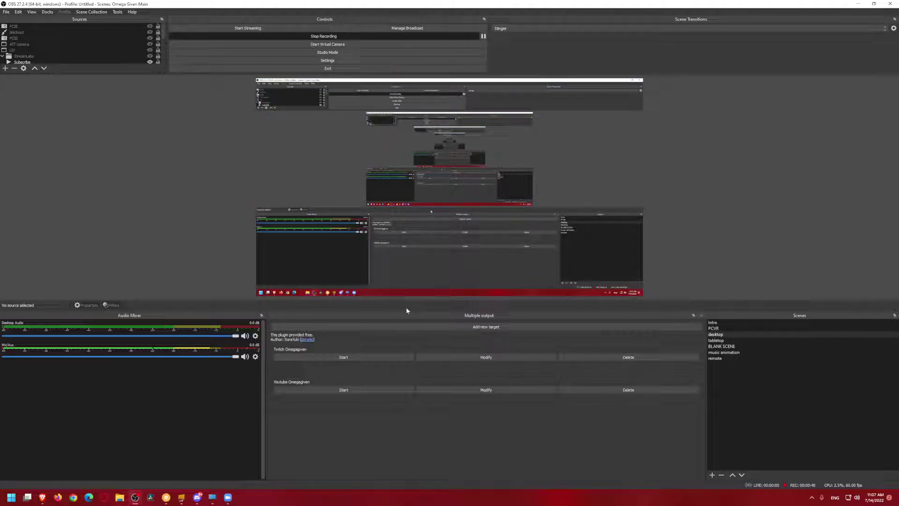
Step: Raise the bottom dock splitter, then float the Multiple output dock and re-dock it between Audio Mixer and Scenes
drag(410, 310, 422, 226)
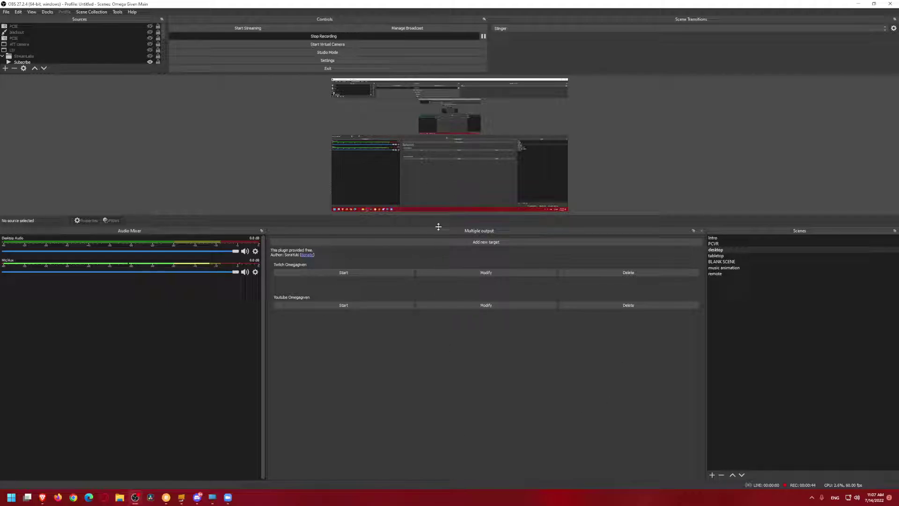
drag(440, 226, 425, 189)
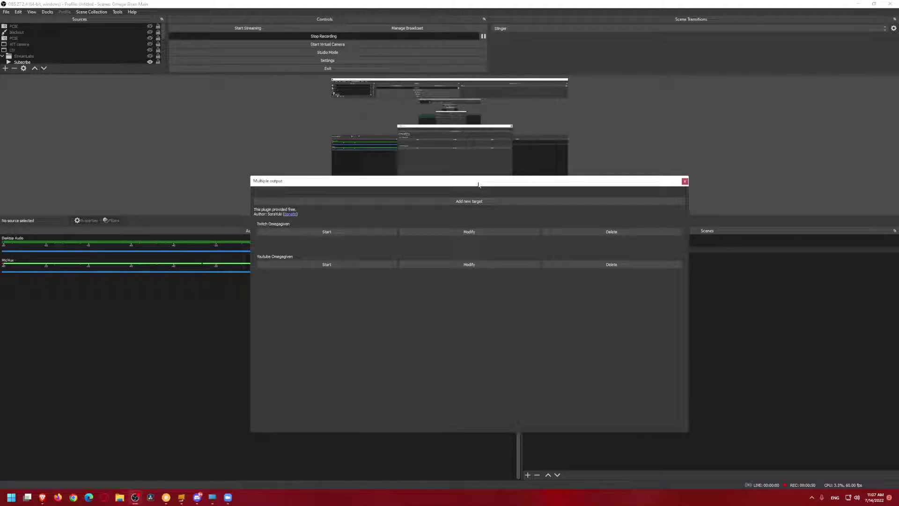
drag(478, 184, 498, 267)
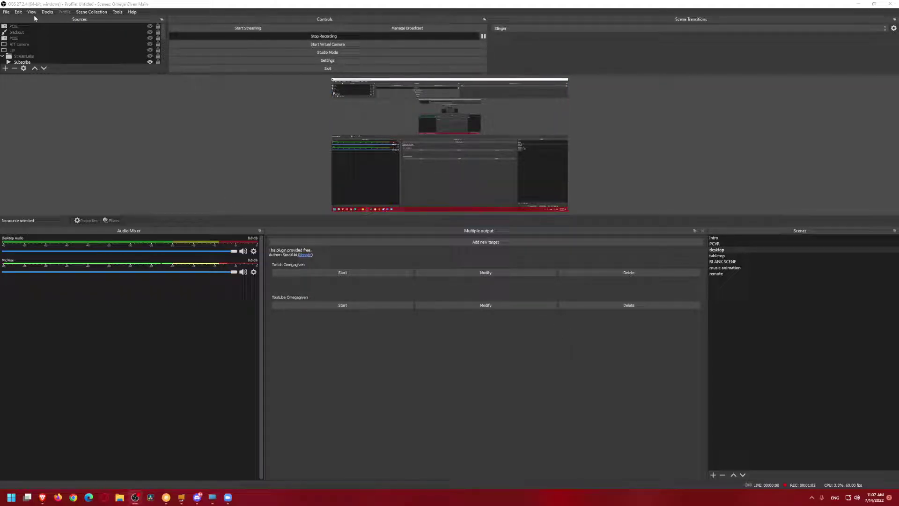
click(7, 13)
click(14, 38)
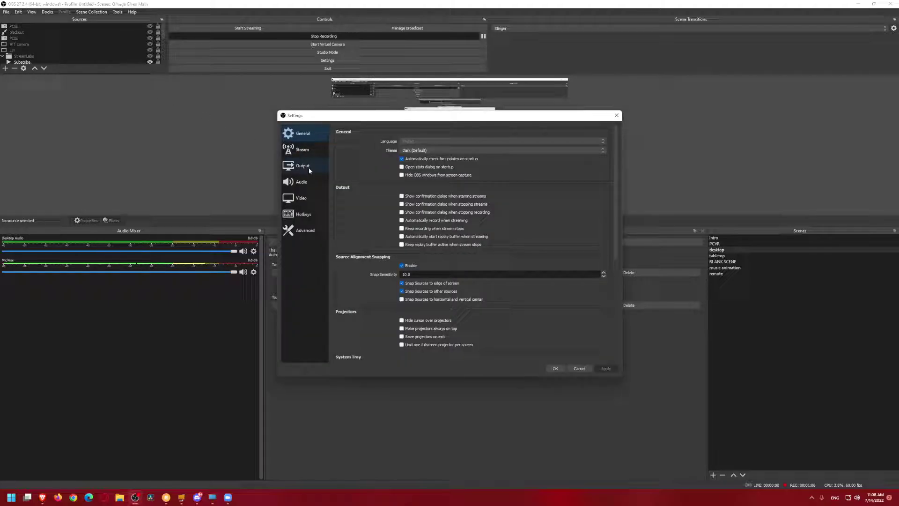
click(306, 150)
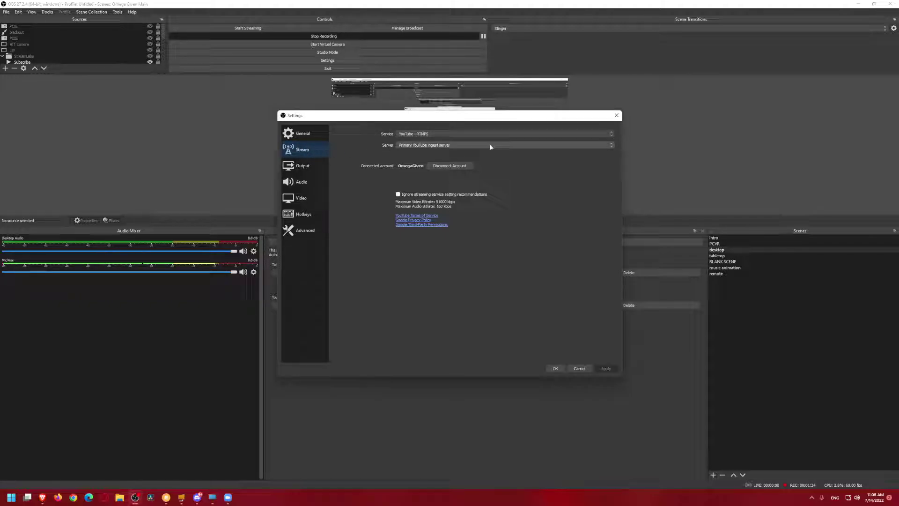
drag(527, 121, 262, 119)
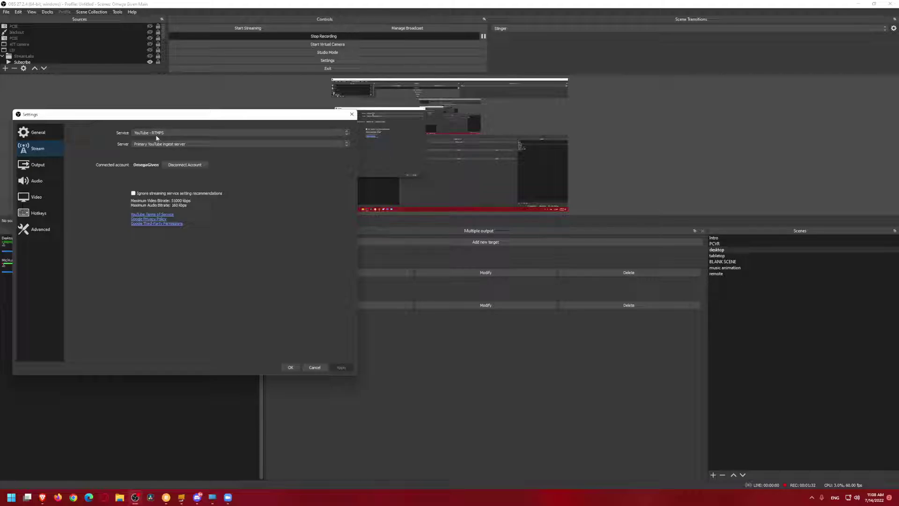
click(181, 133)
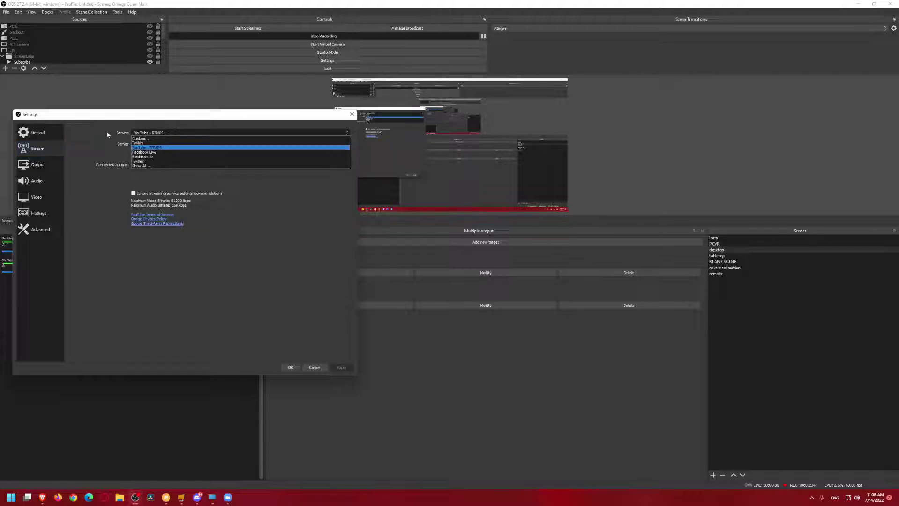
click(136, 134)
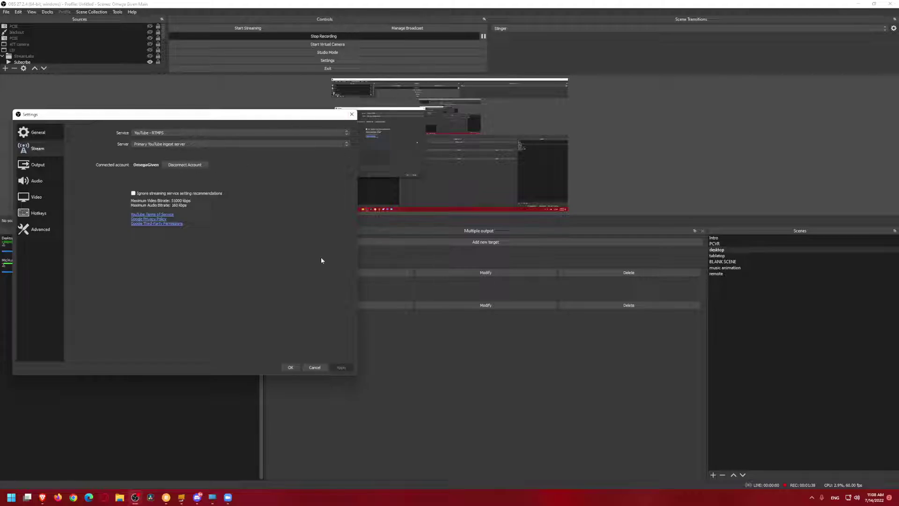
click(290, 368)
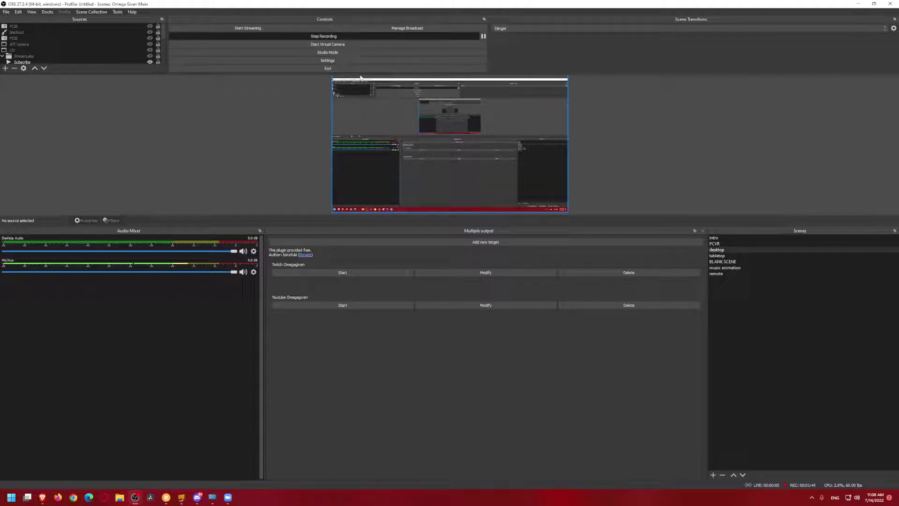
Step: Lengthen the Sources list, then view existing YouTube broadcasts in Manage Broadcast and cancel
mouse_move(361, 76)
mouse_down()
mouse_move(359, 145)
mouse_move(364, 83)
mouse_up()
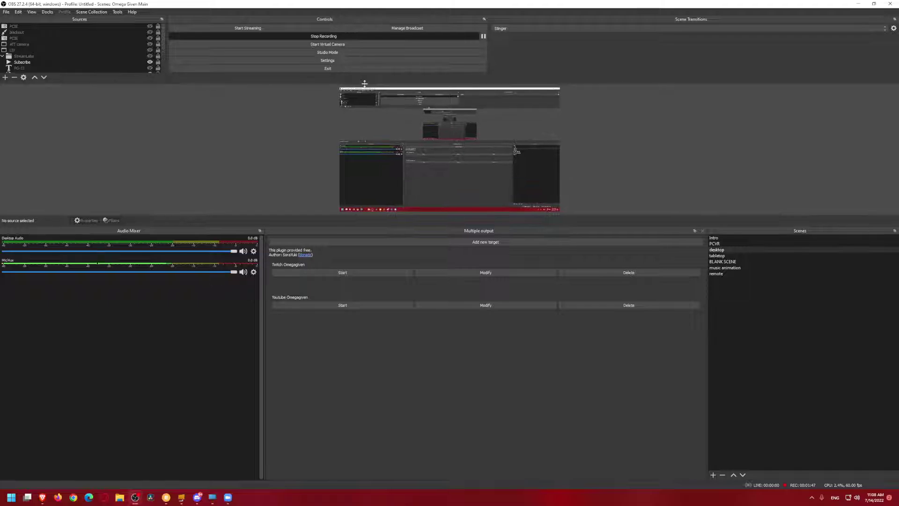
click(390, 29)
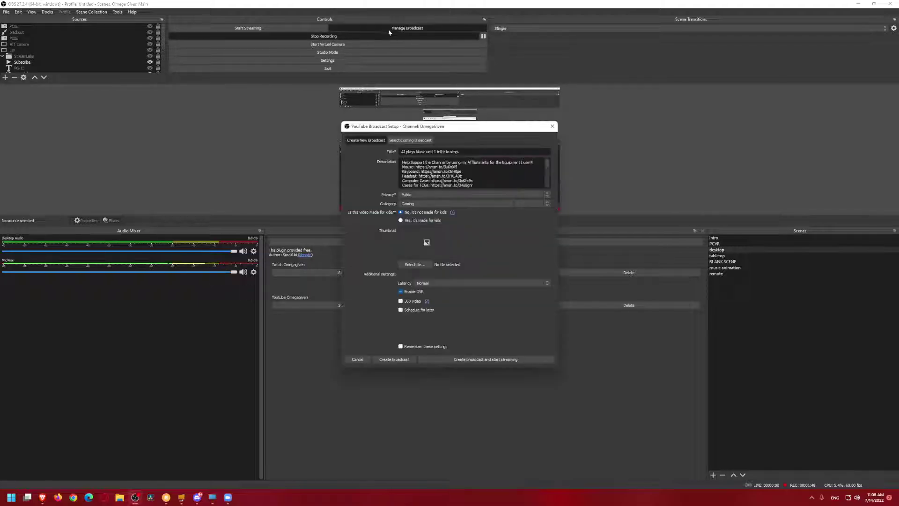
click(407, 140)
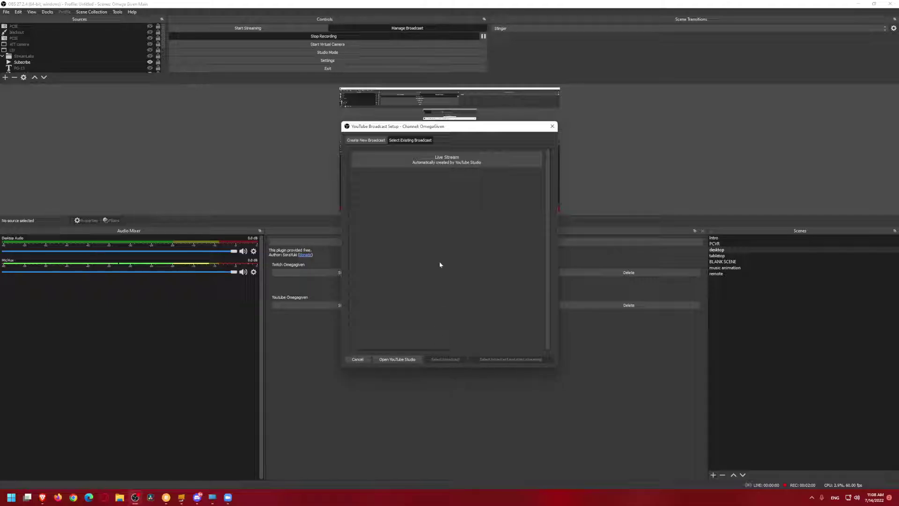
click(358, 359)
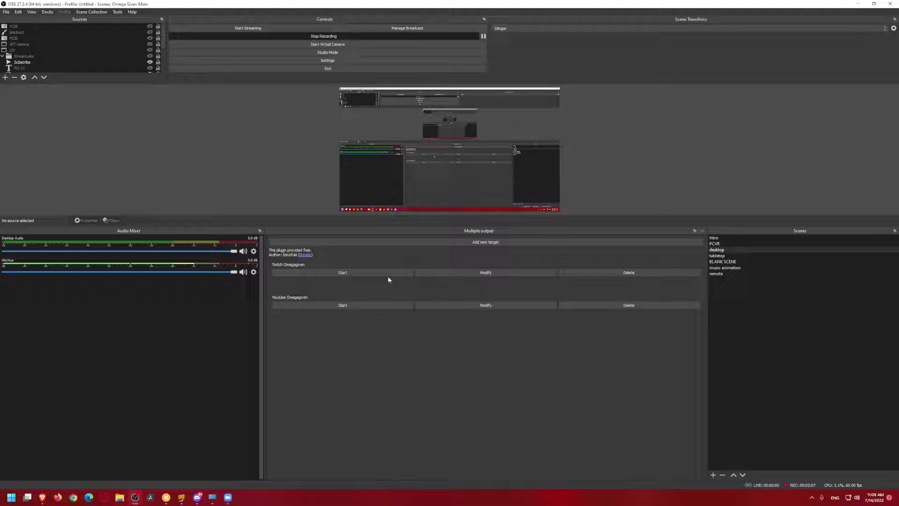
click(291, 242)
click(464, 242)
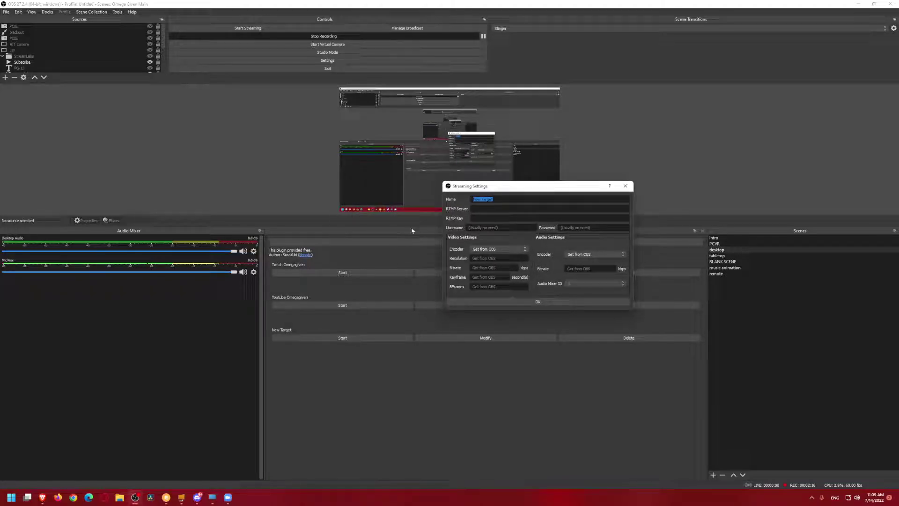
click(474, 209)
click(474, 208)
click(474, 218)
click(529, 301)
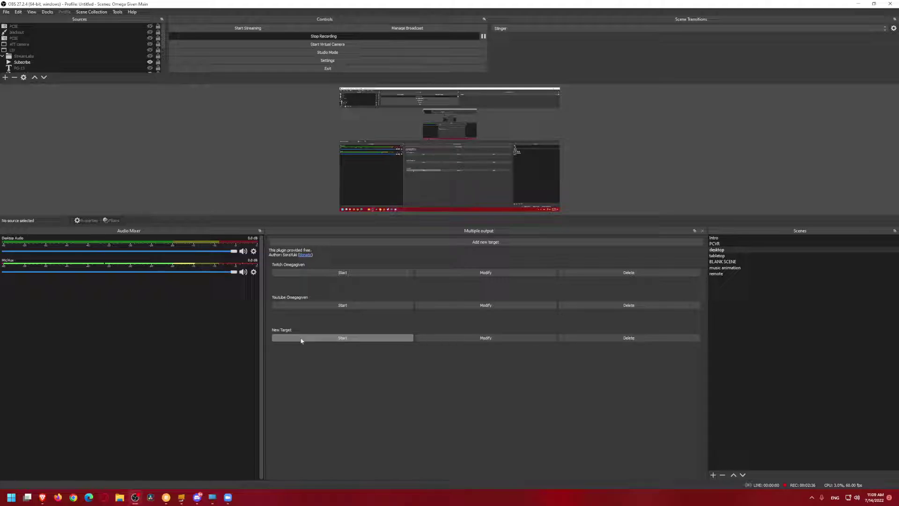
click(303, 341)
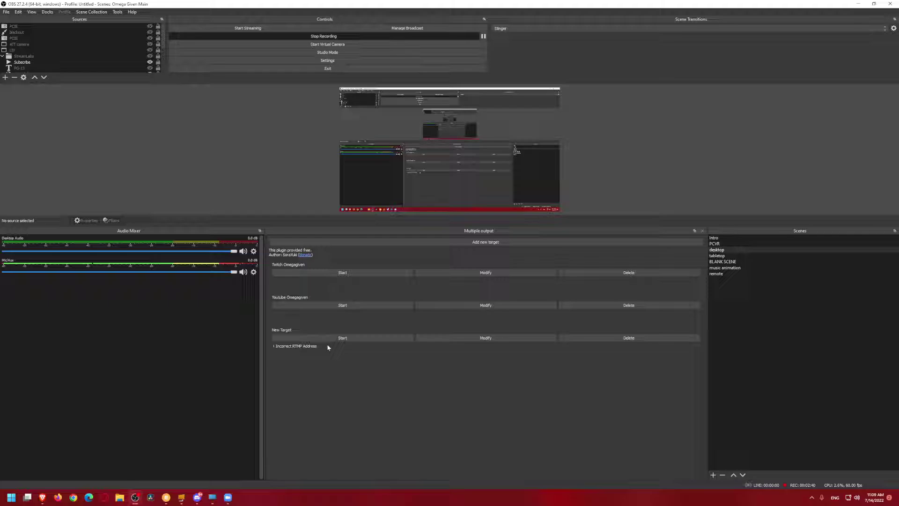
click(622, 338)
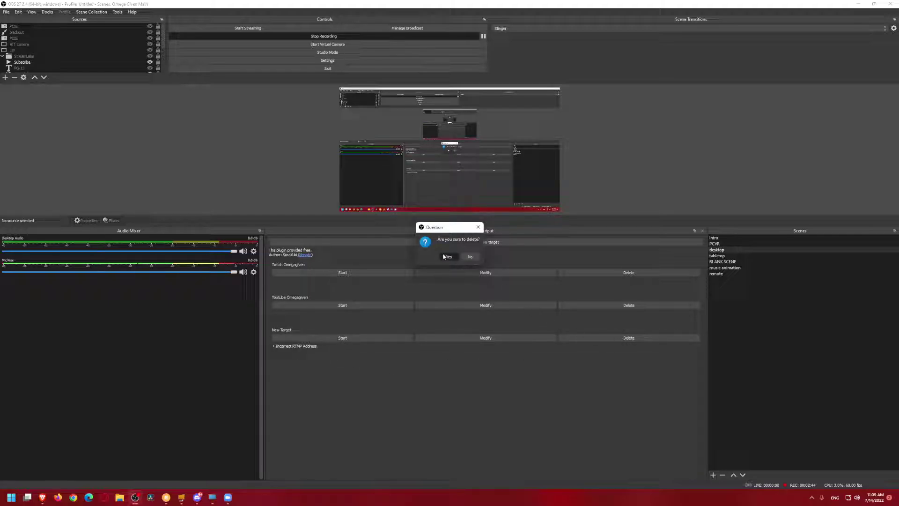
click(446, 257)
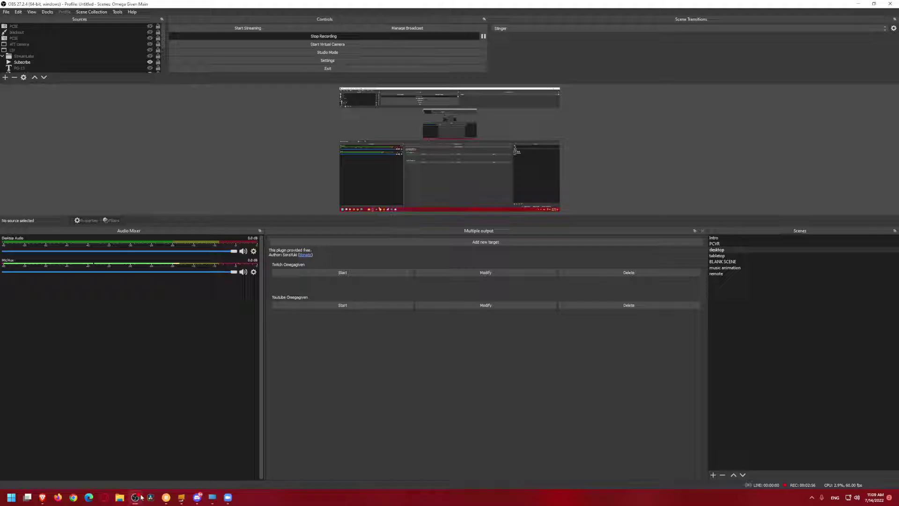
Step: Bring up the Multiple RTMP outputs plugin page in Brave and maximize the browser
mouse_move(47, 497)
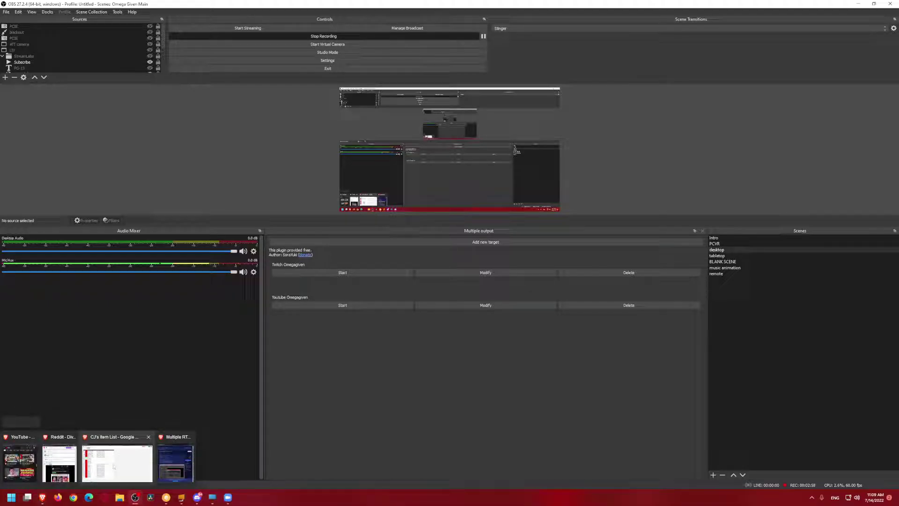
click(176, 463)
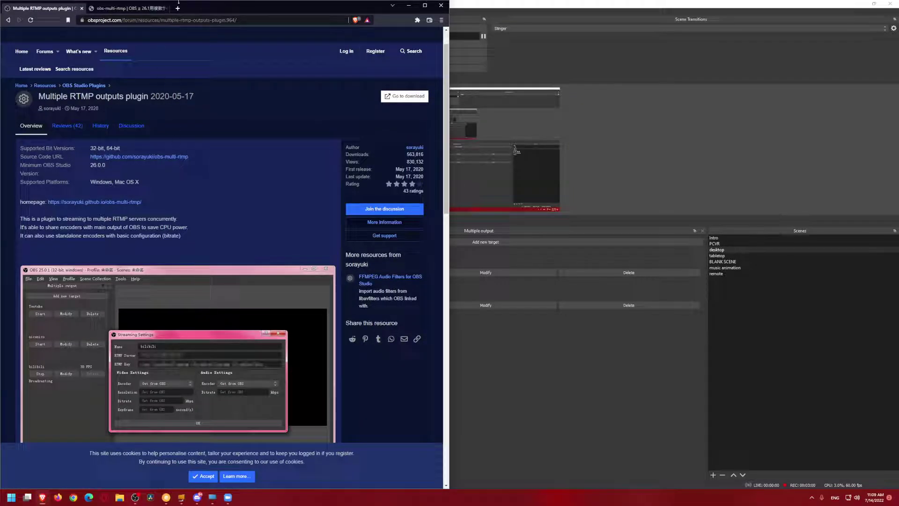
drag(205, 8, 403, 32)
click(393, 38)
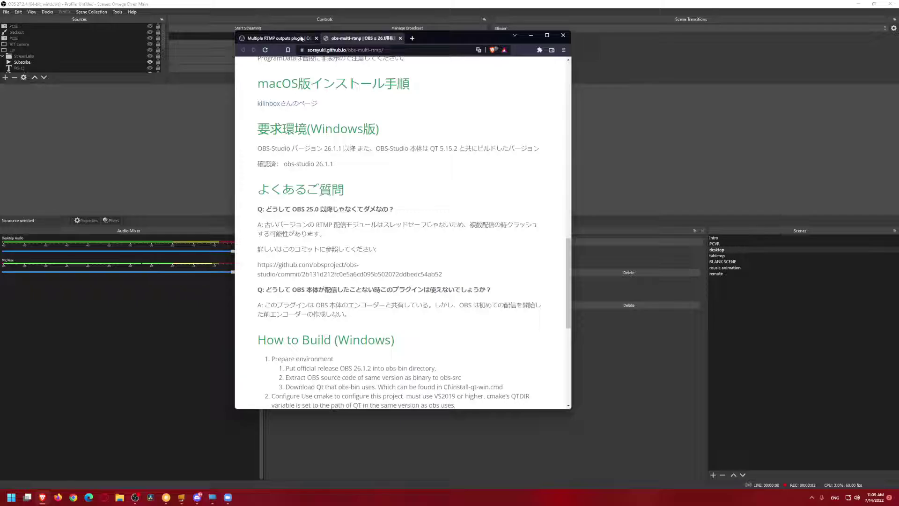
click(281, 38)
double_click(438, 43)
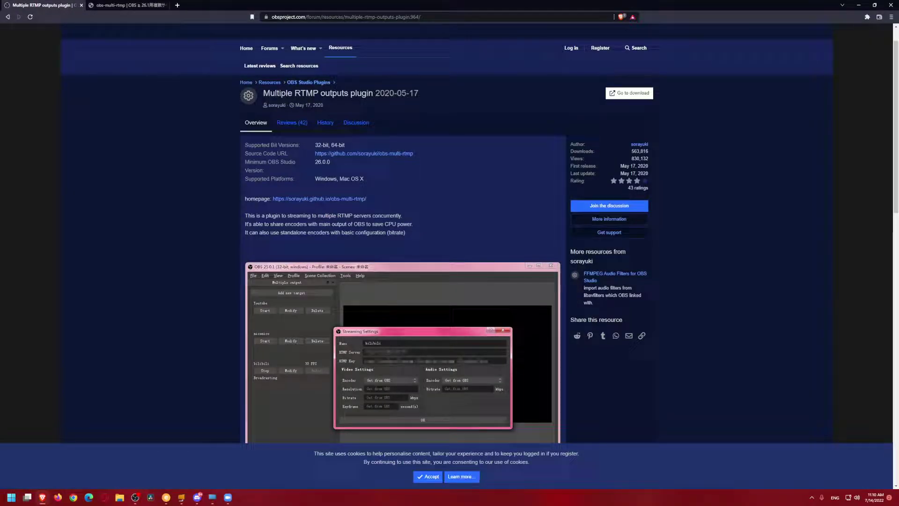
Step: Scroll down through the plugin's reviews and back up toward the Overview
drag(305, 93, 419, 93)
click(445, 95)
scroll(419, 304, down, 3)
scroll(419, 308, down, 3)
scroll(414, 301, down, 8)
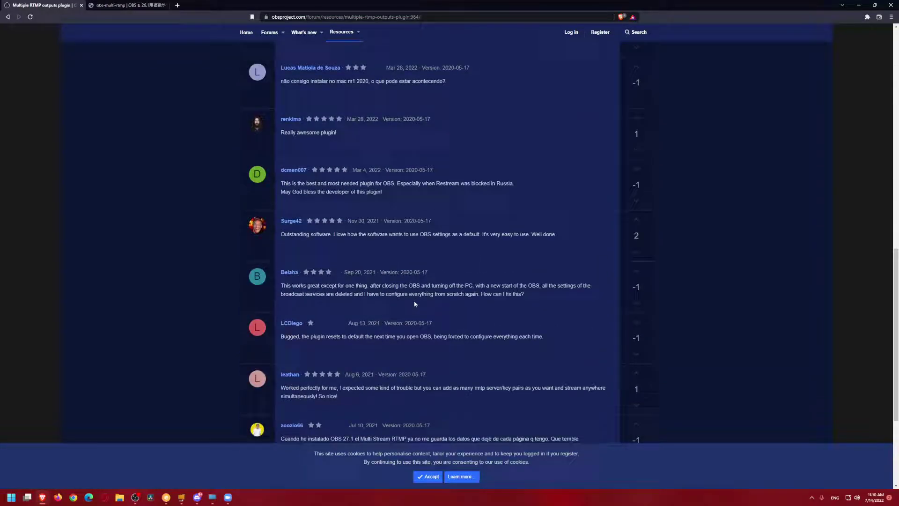
scroll(414, 303, up, 10)
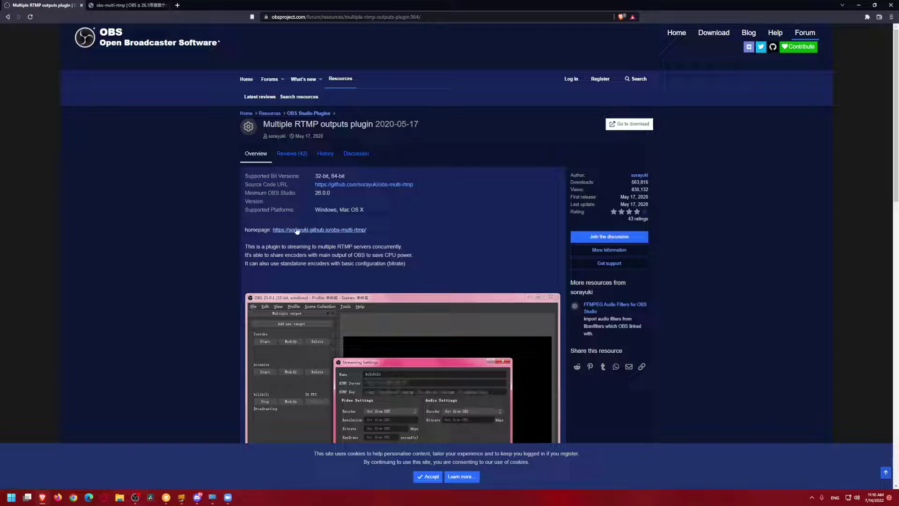
Step: Switch to the obs-multi-rtmp project page and scroll through its install section
click(102, 5)
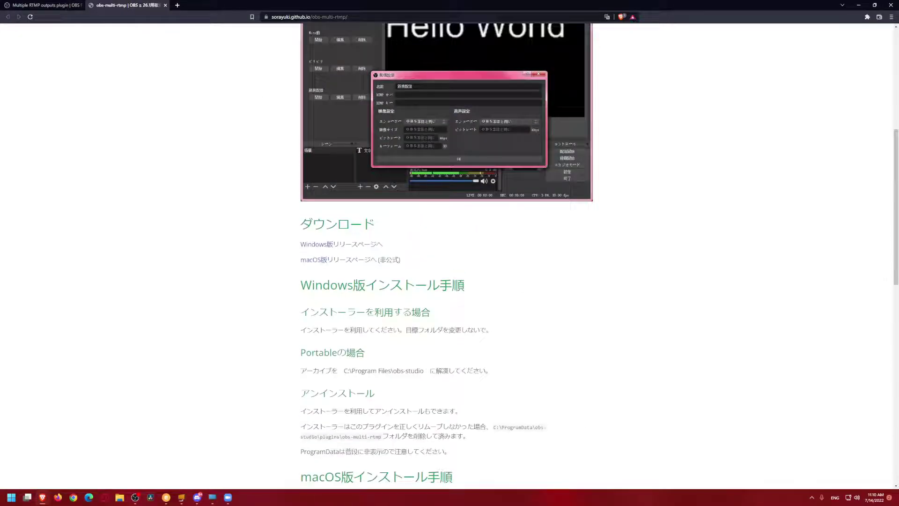
scroll(412, 323, up, 6)
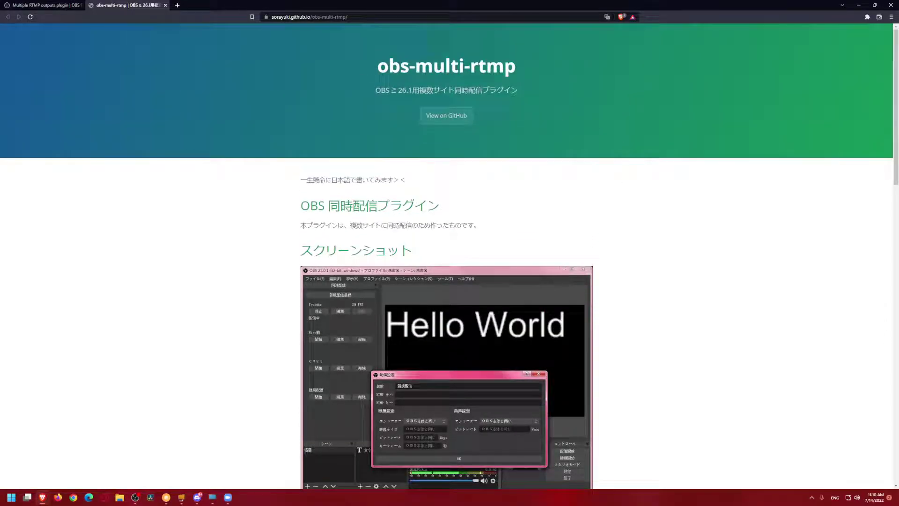
scroll(232, 265, down, 4)
drag(312, 75, 445, 65)
click(445, 66)
scroll(446, 286, up, 4)
scroll(446, 287, down, 15)
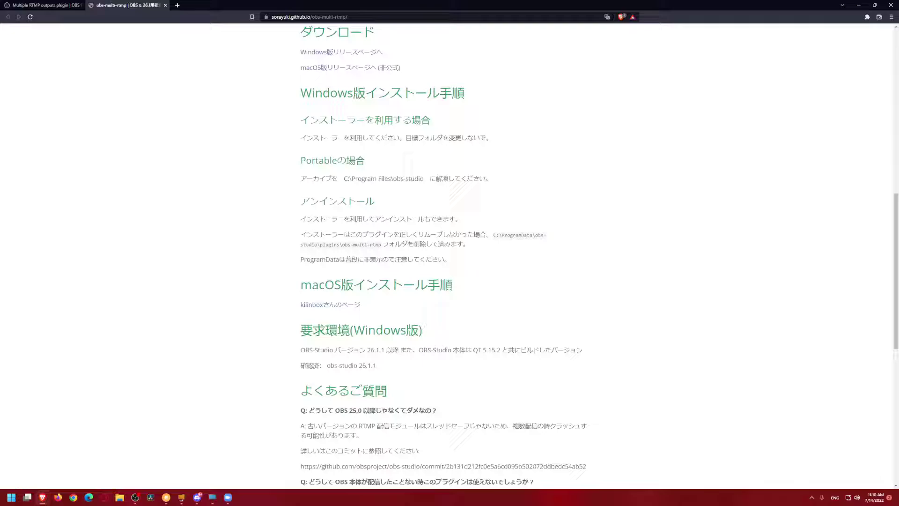
scroll(446, 286, down, 2)
Step: Highlight the How to Build heading, the OBS 26.1.2 obs-bin step and the extract-source step
drag(301, 180, 452, 187)
click(452, 187)
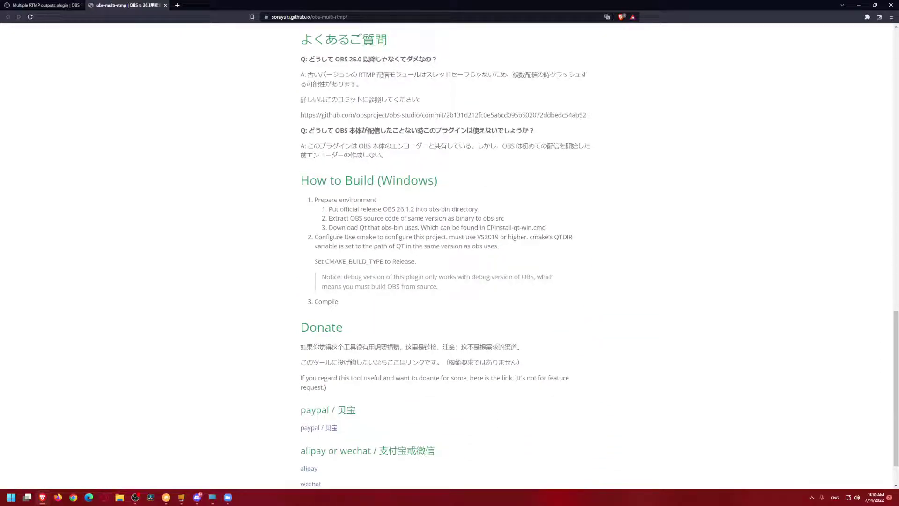
drag(331, 209, 466, 209)
click(411, 209)
click(484, 210)
drag(354, 218, 508, 223)
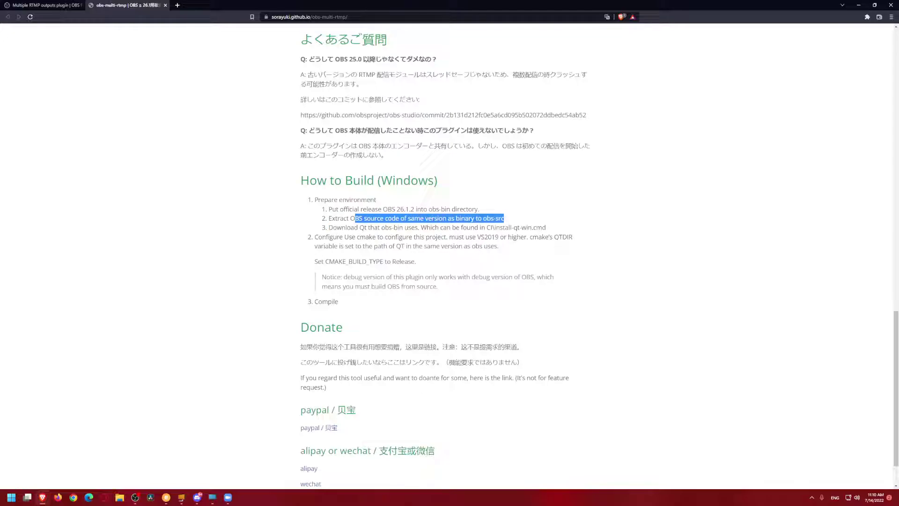
click(503, 218)
Step: Highlight the Download Qt and cmake configure steps, then the whole build instructions
drag(331, 228, 444, 228)
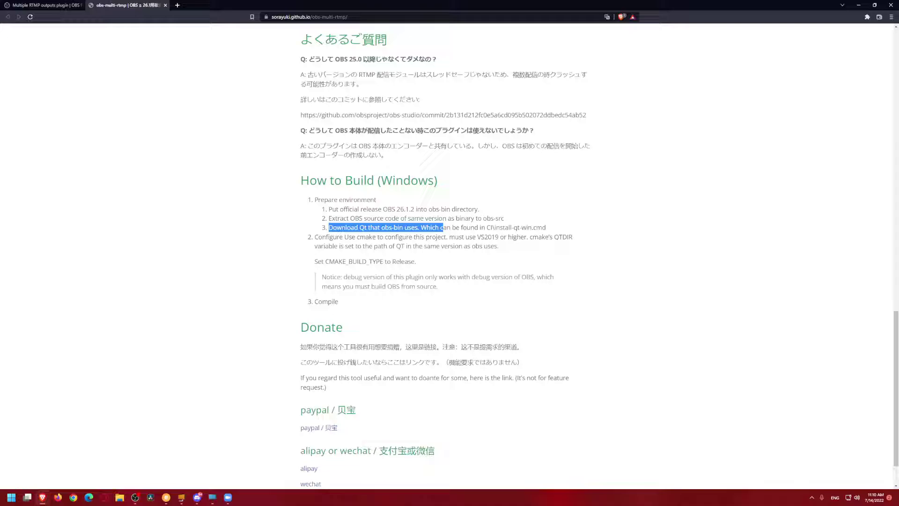
click(444, 227)
drag(374, 228, 528, 228)
click(528, 227)
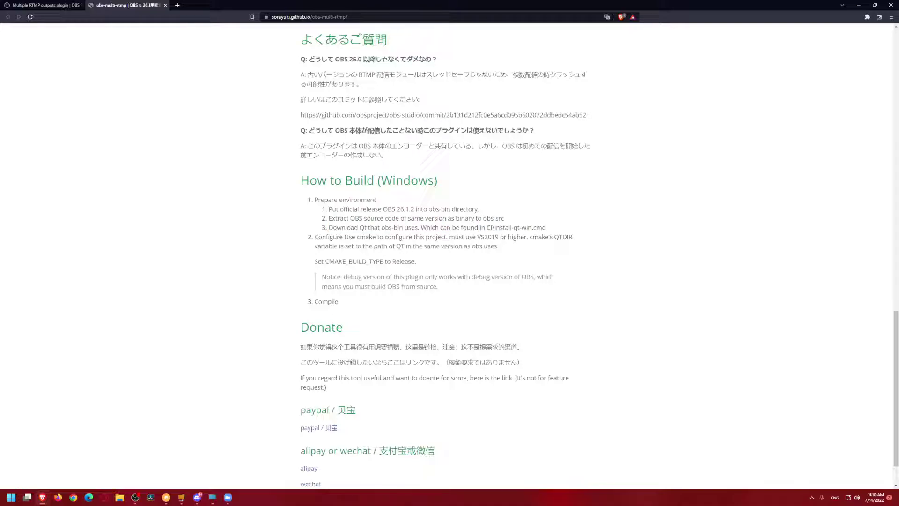
drag(333, 237, 466, 236)
click(467, 236)
drag(315, 199, 461, 290)
click(464, 295)
Step: Scroll back to the top and open the plugin's GitHub repository via View on GitHub
scroll(464, 295, down, 2)
scroll(450, 283, up, 6)
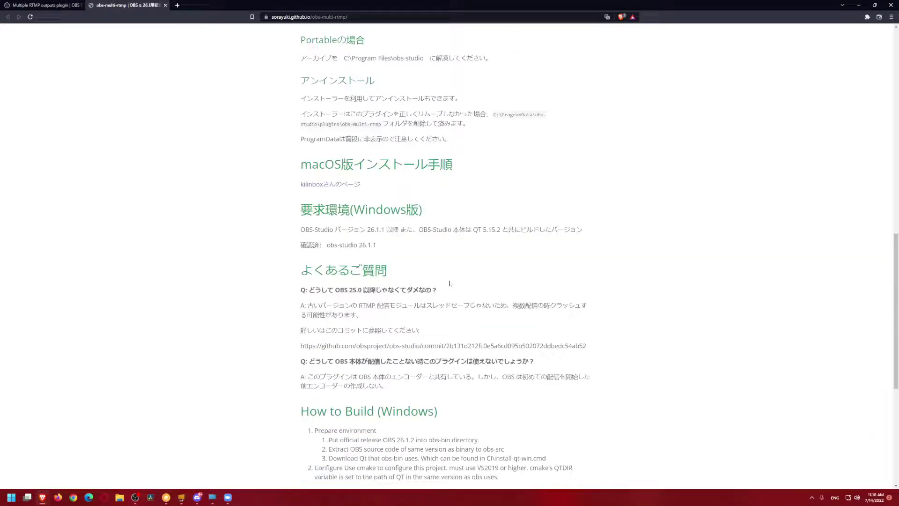
scroll(449, 283, up, 15)
click(453, 115)
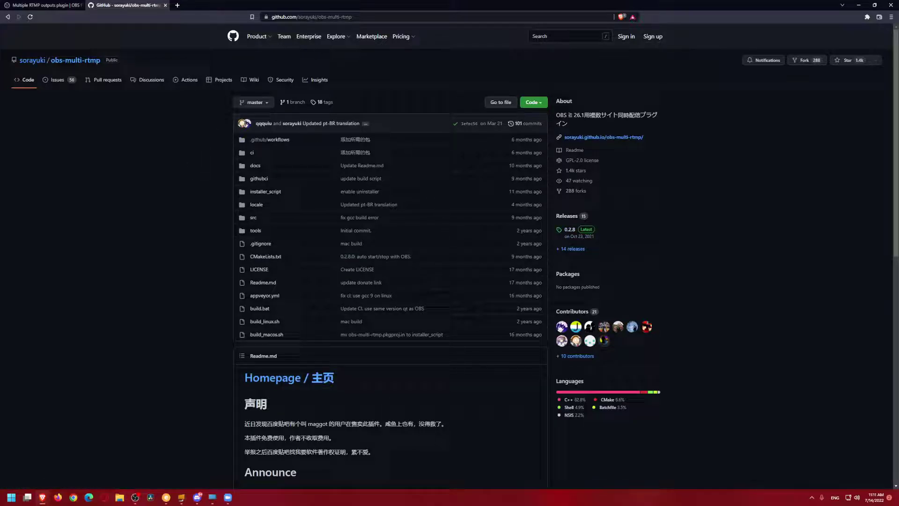
Step: Open the Release 0.2.8 page from the repository's releases list
click(570, 229)
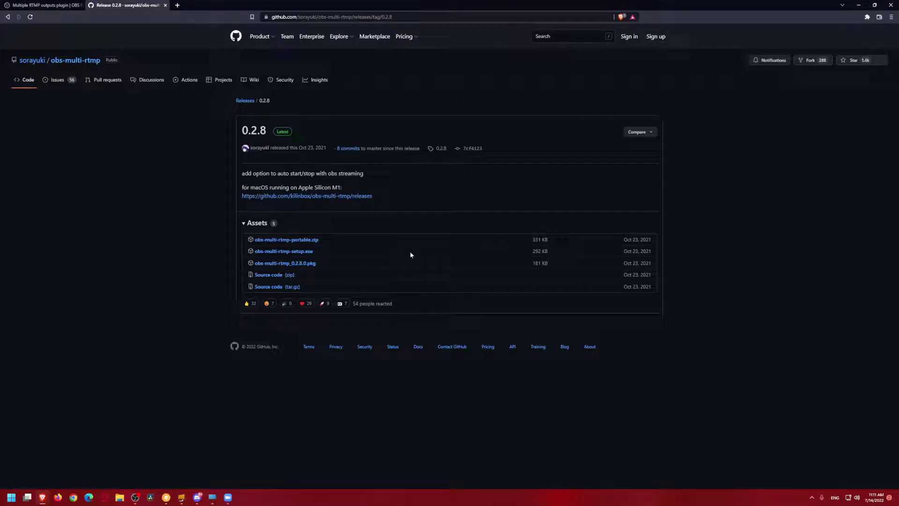
click(7, 17)
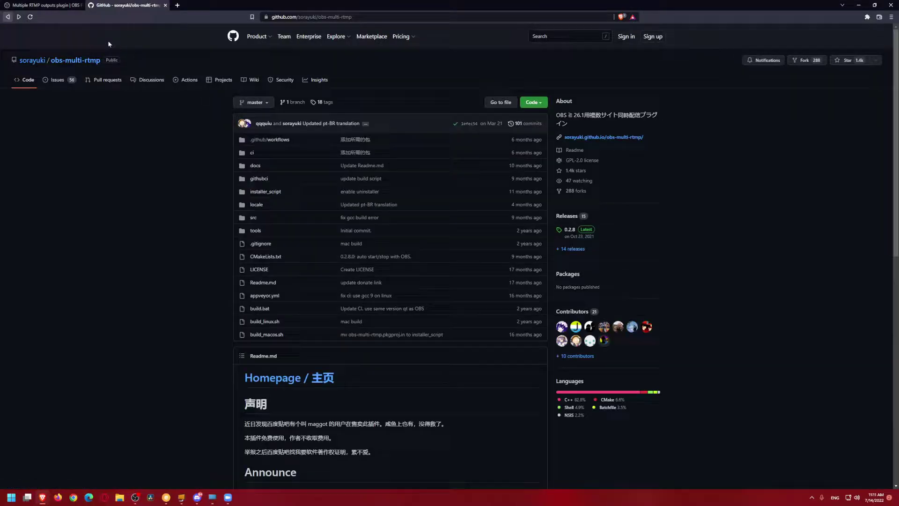
click(570, 230)
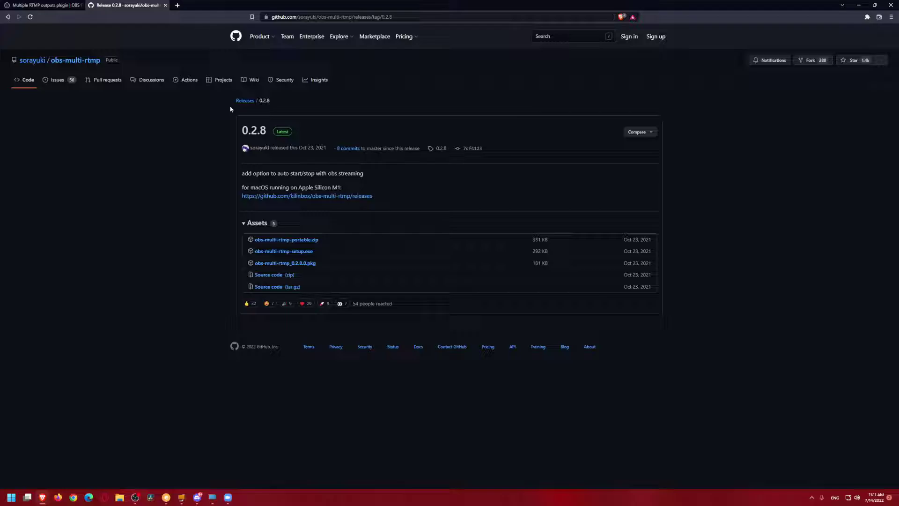
click(245, 100)
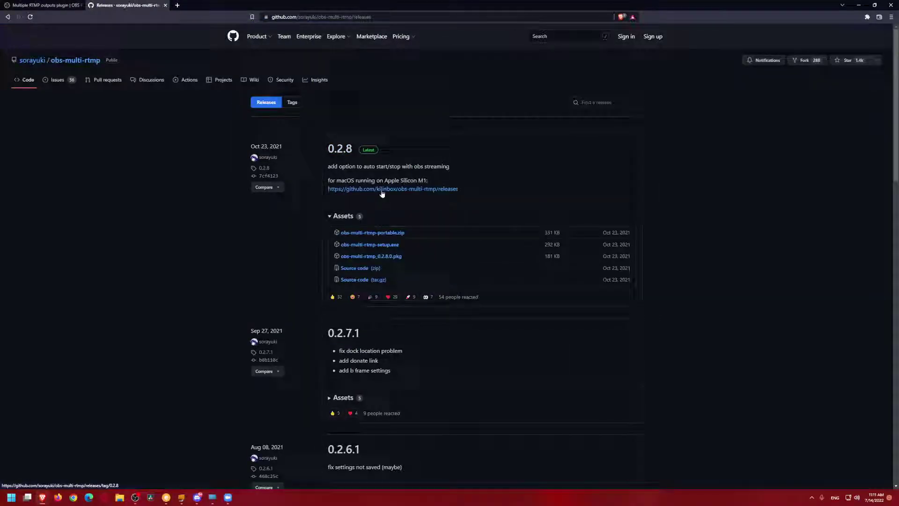
scroll(382, 193, down, 10)
scroll(421, 293, up, 11)
click(344, 115)
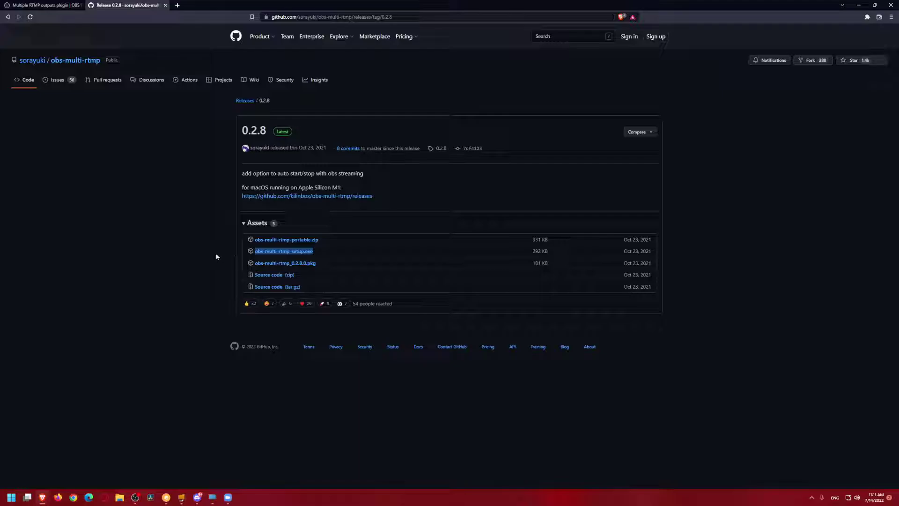
Step: Check the setup.exe asset and Apple Silicon macOS link, cancel saving, and shrink the browser
drag(336, 261, 227, 259)
drag(270, 188, 354, 183)
drag(469, 195, 236, 196)
click(377, 187)
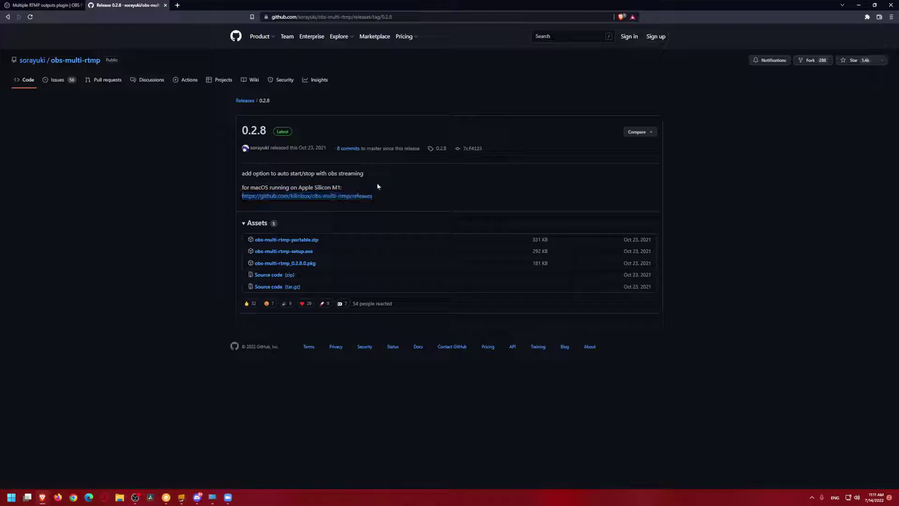
click(345, 197)
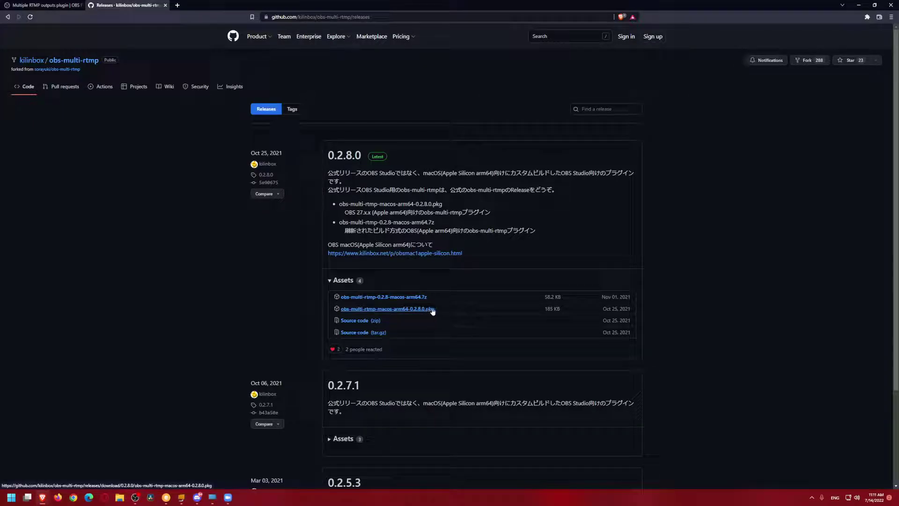
click(7, 16)
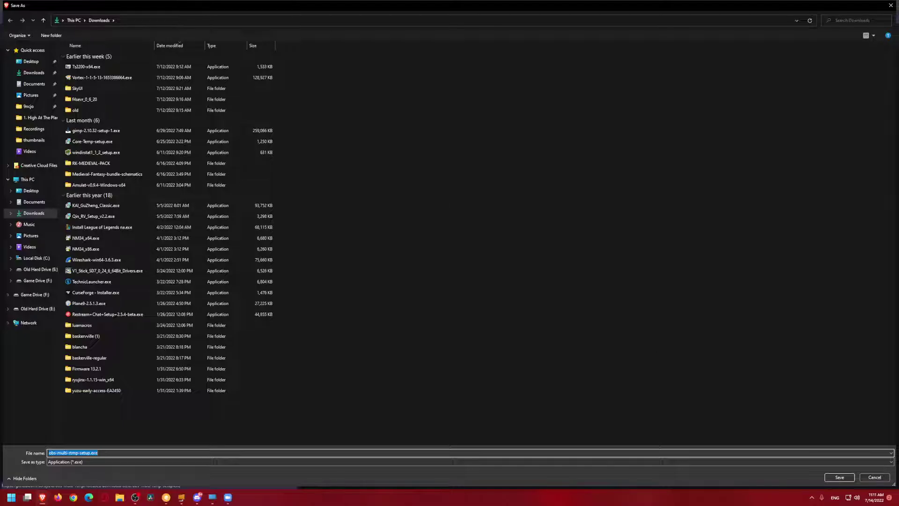
click(875, 477)
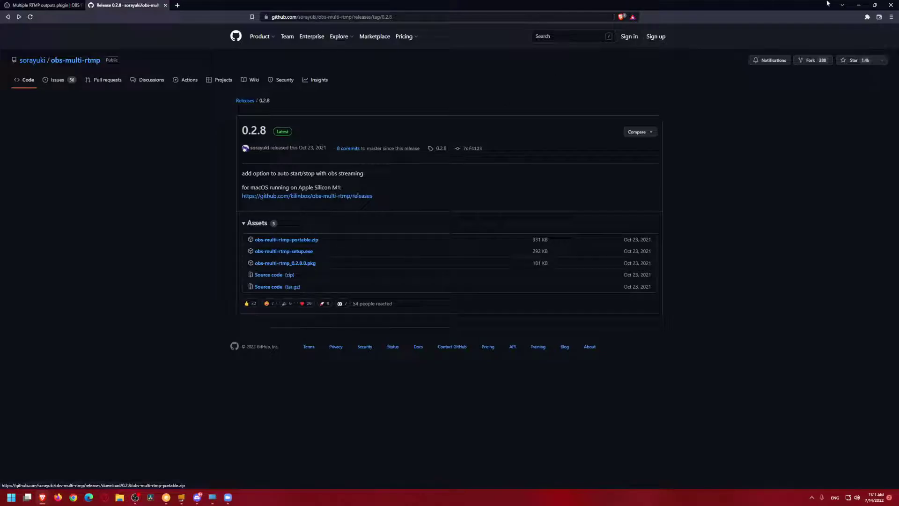
drag(745, 6, 708, 87)
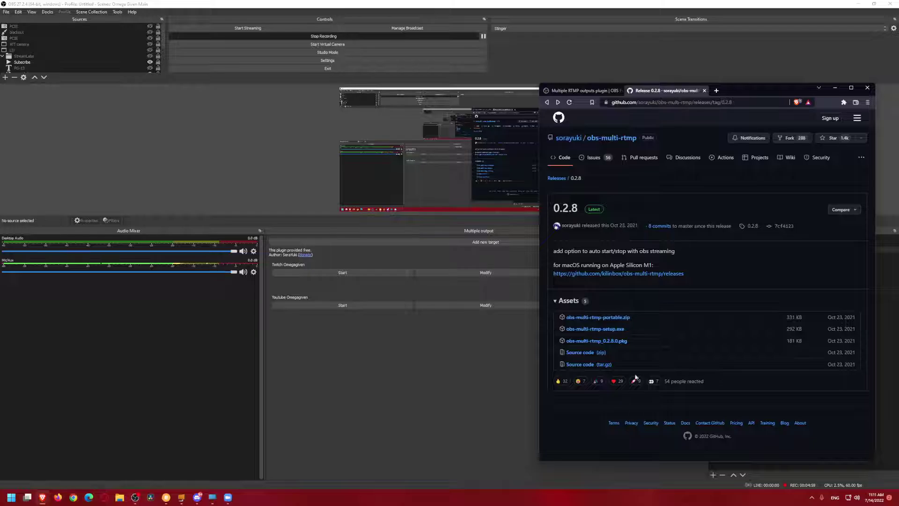
Step: Open OBS Settings, look over the Advanced page, and close the window
click(17, 13)
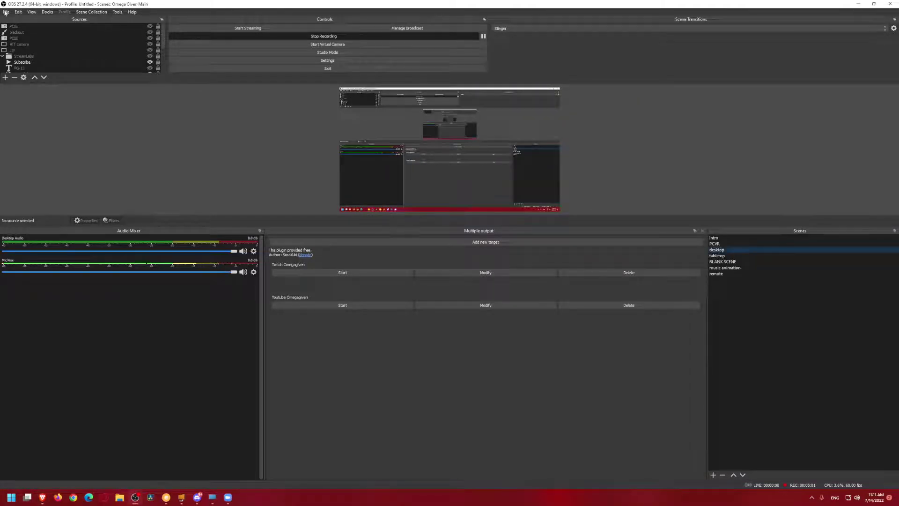
click(6, 12)
click(19, 40)
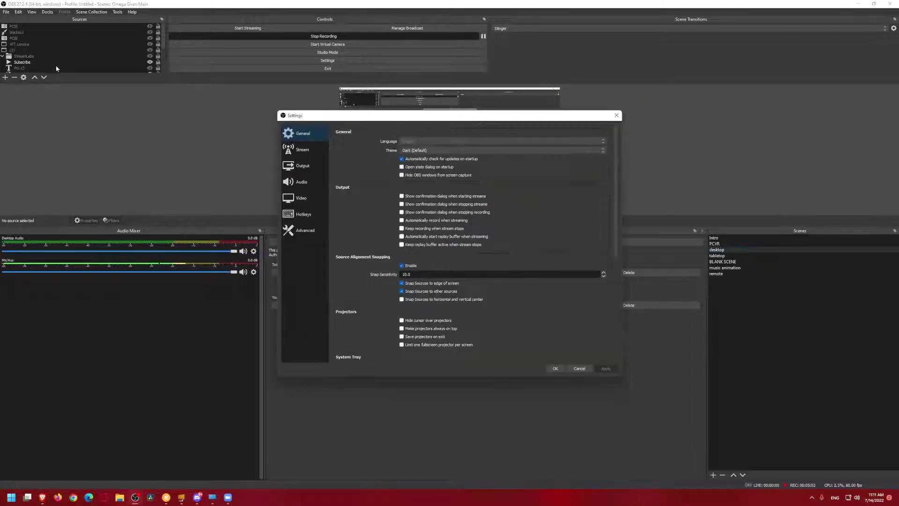
click(309, 236)
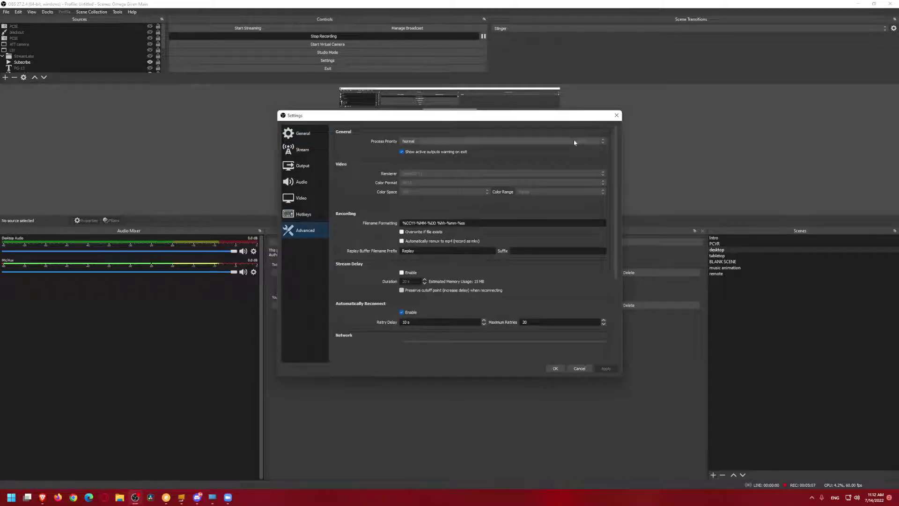
scroll(539, 227, down, 3)
scroll(538, 230, up, 3)
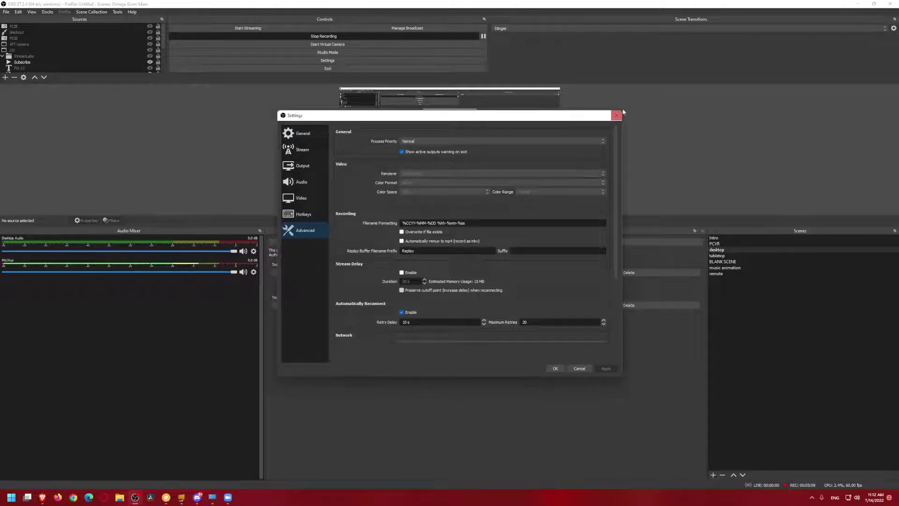
click(617, 115)
Step: Browse the Edit, Tools and Scene Collection menus, then dismiss them without choosing anything
click(24, 12)
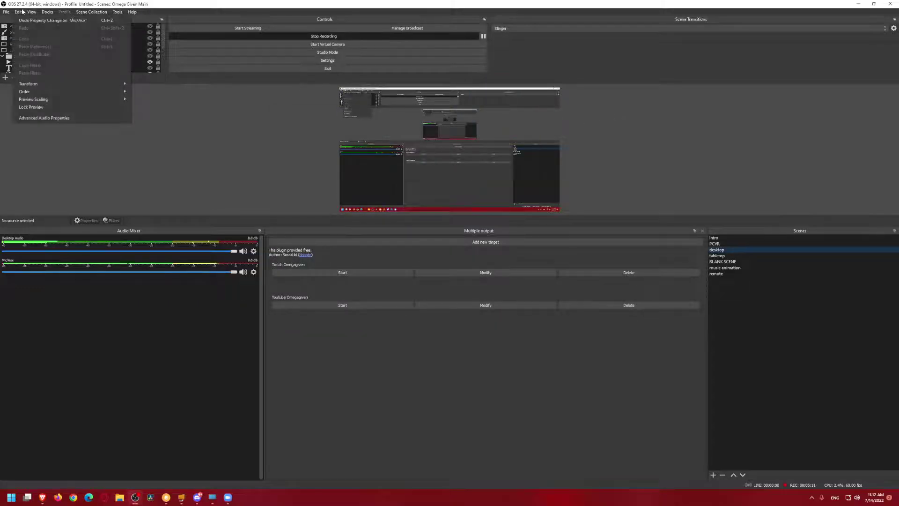
mouse_move(34, 13)
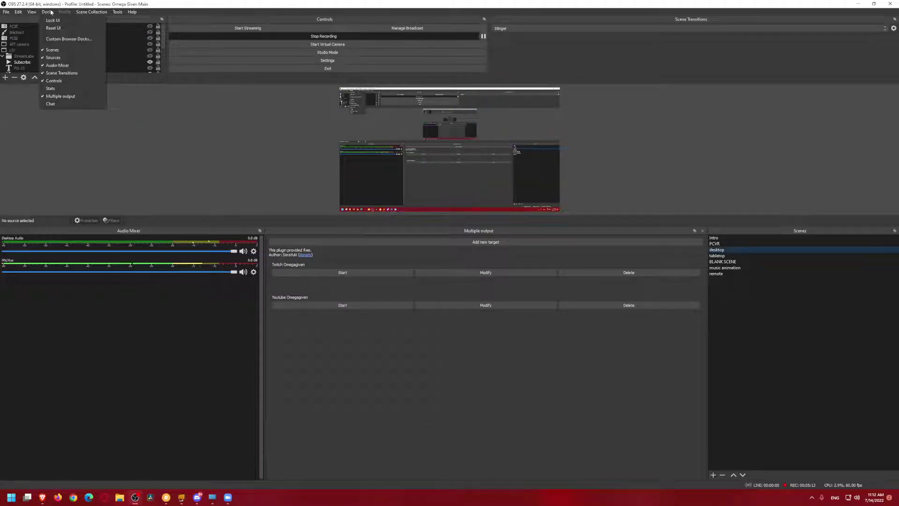
click(117, 14)
click(118, 13)
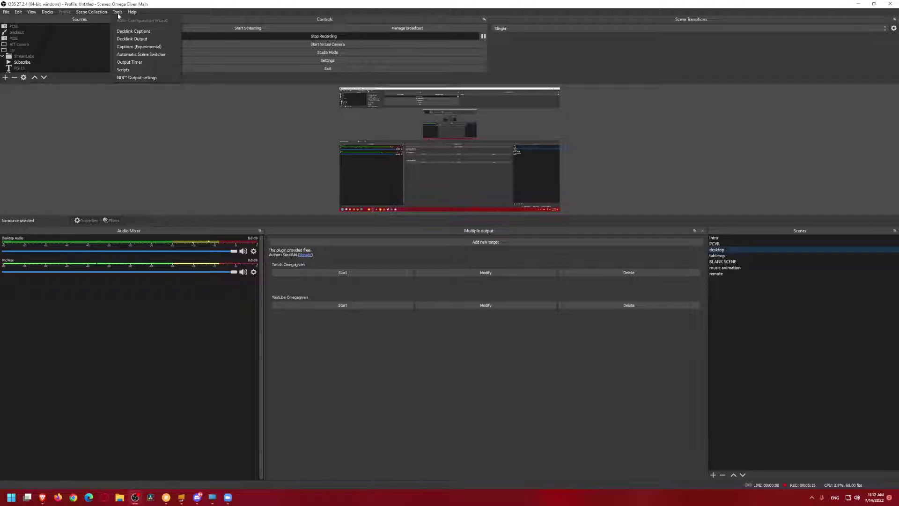
mouse_move(92, 11)
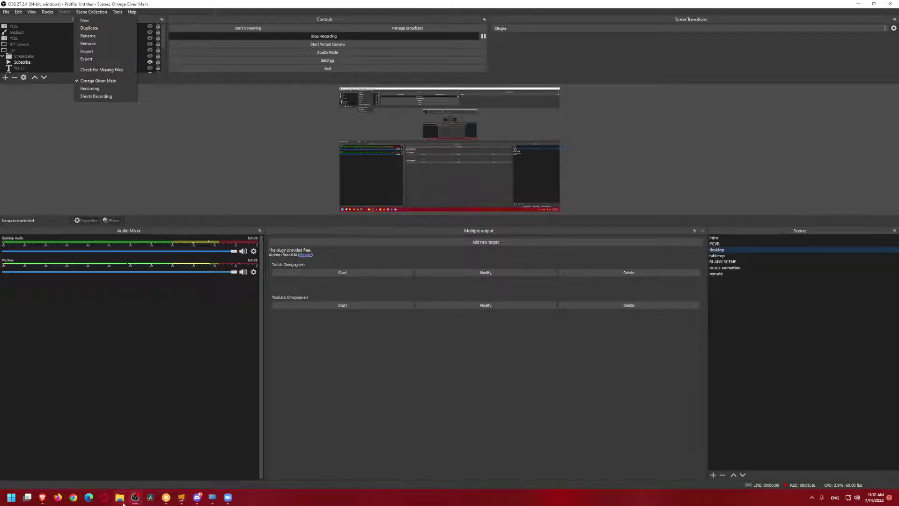
click(164, 423)
Step: Open File Explorer and navigate to C:\Program Files\obs-studio\obs-plugins
key(super+e)
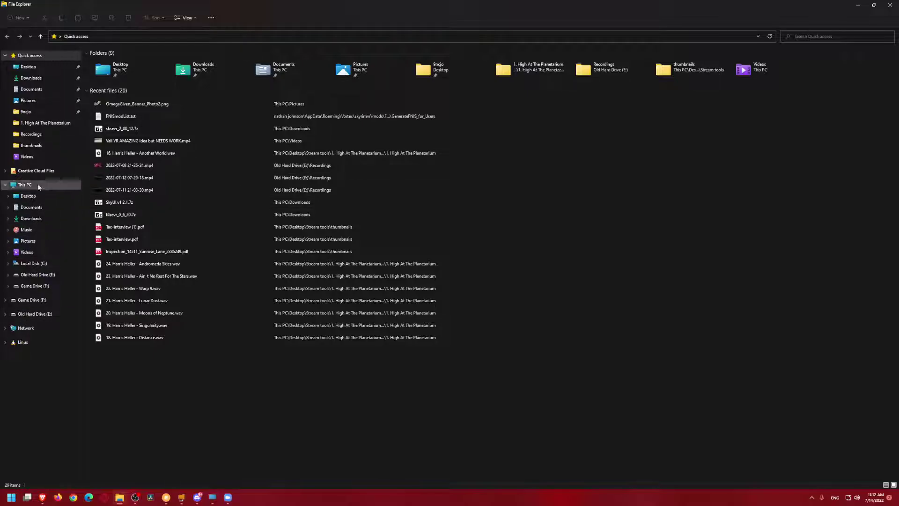
click(24, 184)
double_click(148, 97)
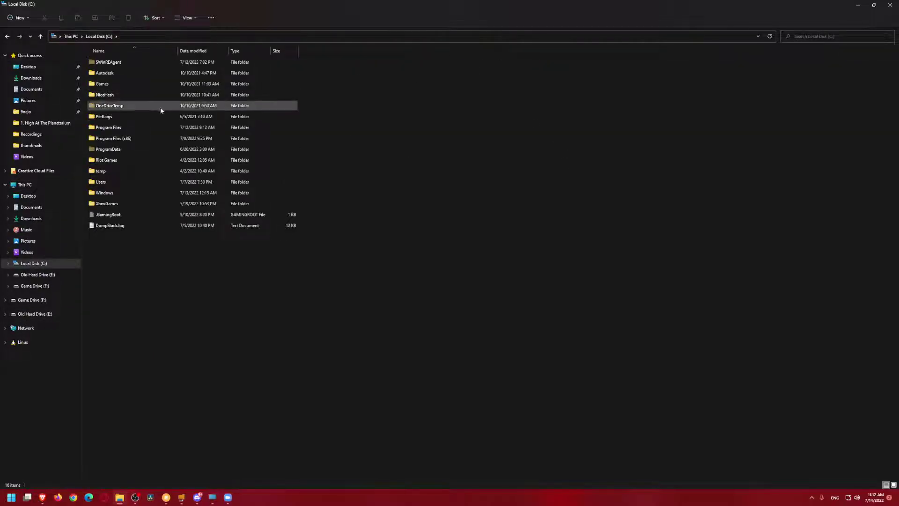
double_click(126, 130)
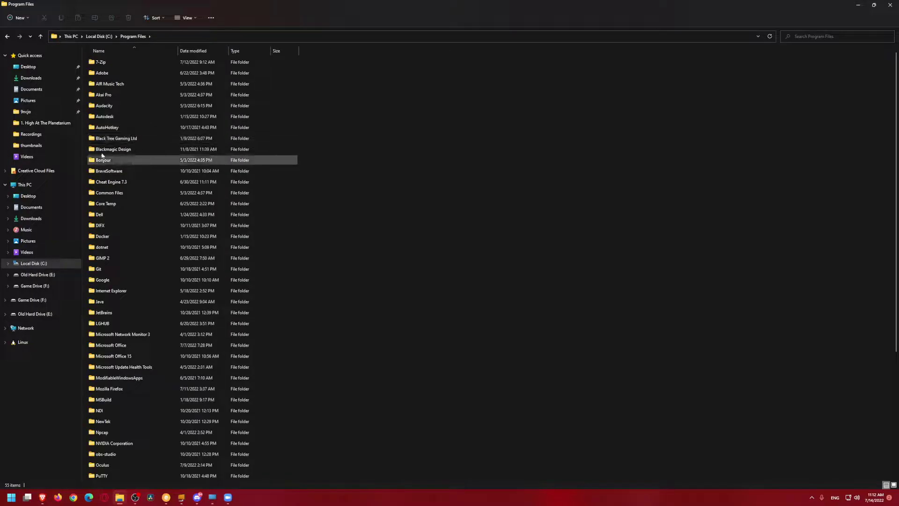
scroll(140, 392, down, 1)
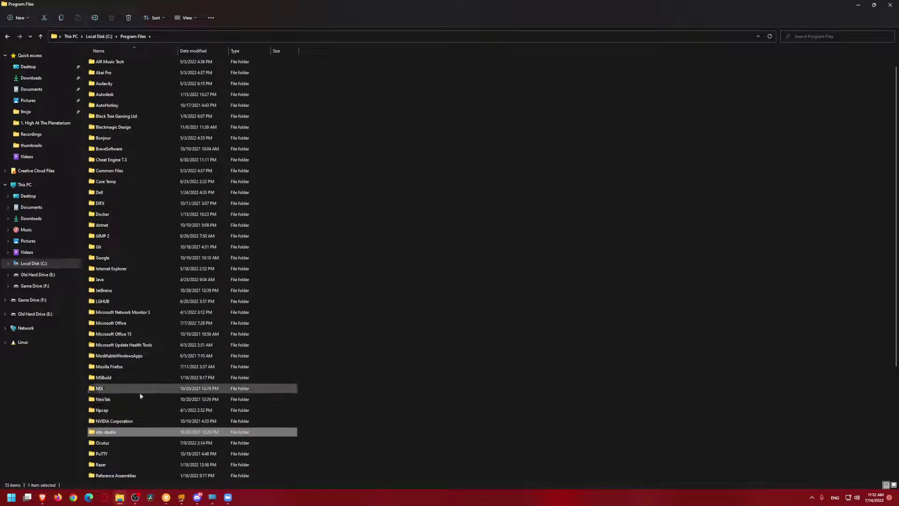
double_click(120, 430)
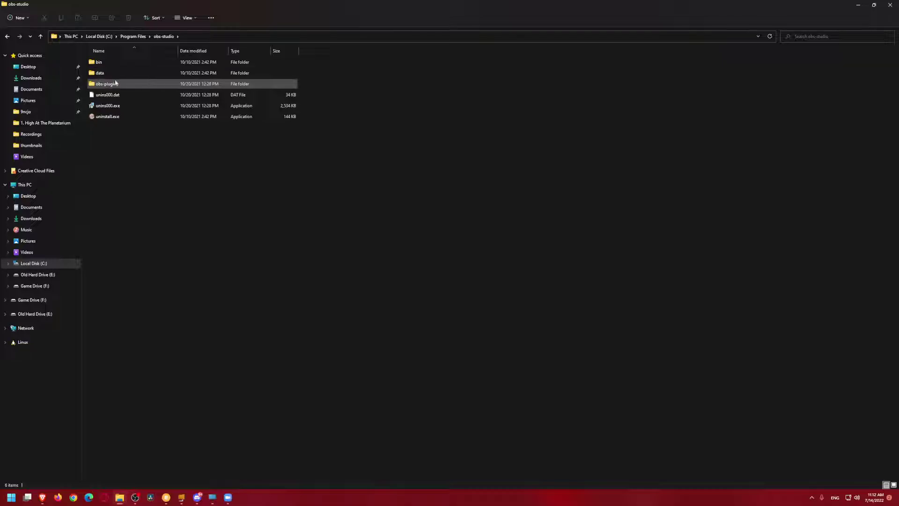
double_click(114, 82)
Step: Inspect the 64bit plugins folder, its locales subfolder, and the 32bit plugins folder
double_click(111, 75)
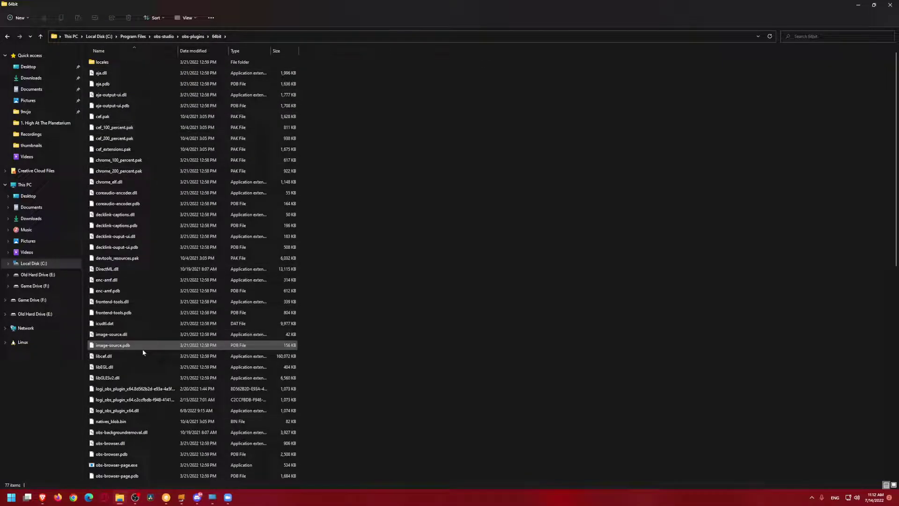
scroll(237, 276, down, 10)
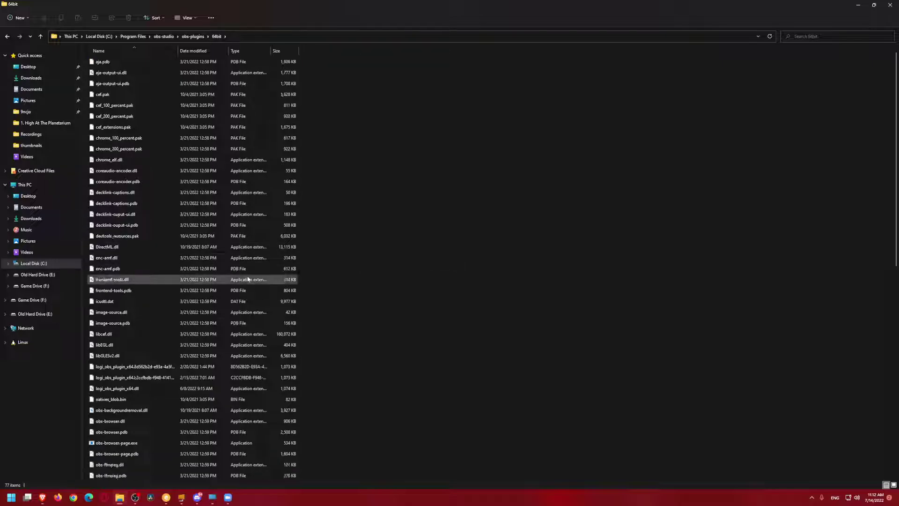
scroll(236, 277, up, 10)
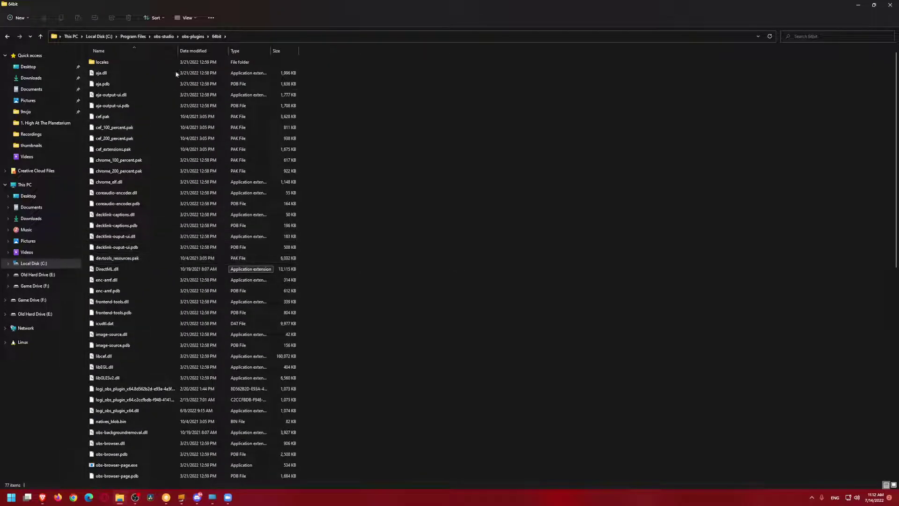
double_click(160, 64)
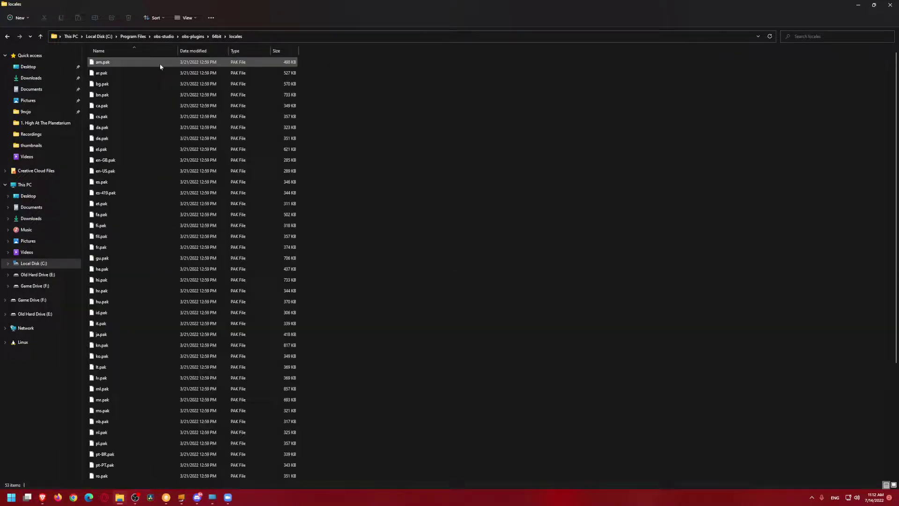
click(40, 36)
click(40, 36)
double_click(112, 63)
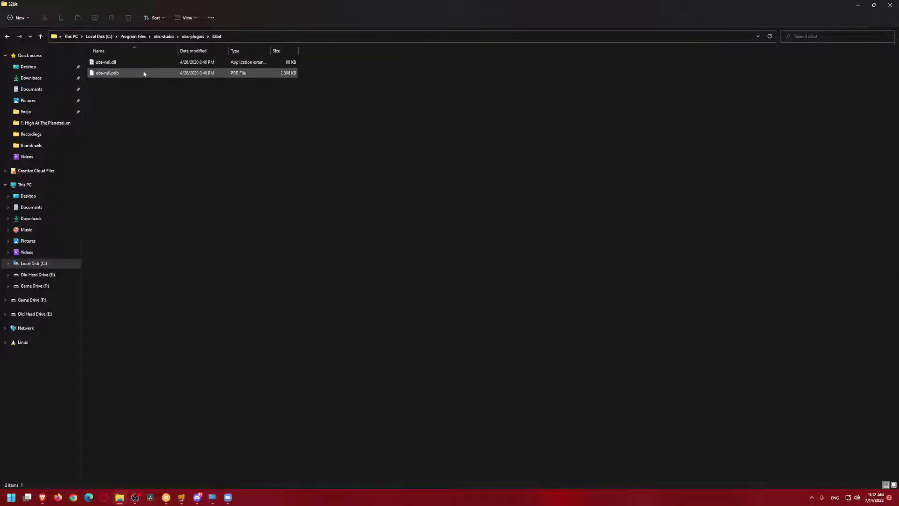
click(41, 36)
Step: Recheck the 64bit folder, then go up three levels back to Program Files
double_click(100, 73)
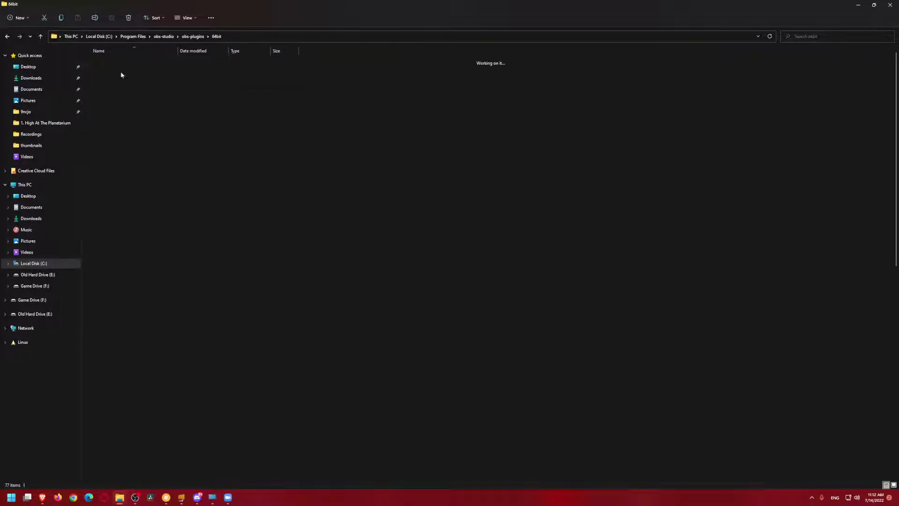
scroll(220, 261, down, 10)
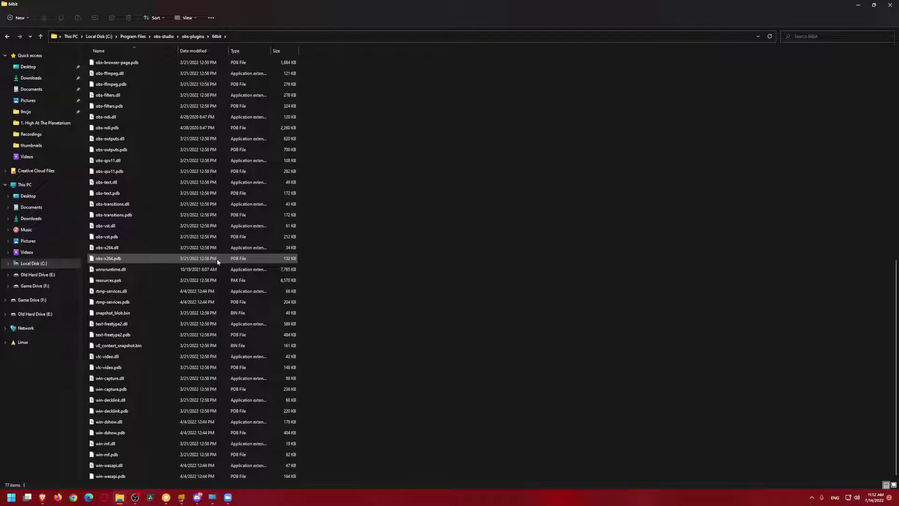
scroll(218, 262, up, 10)
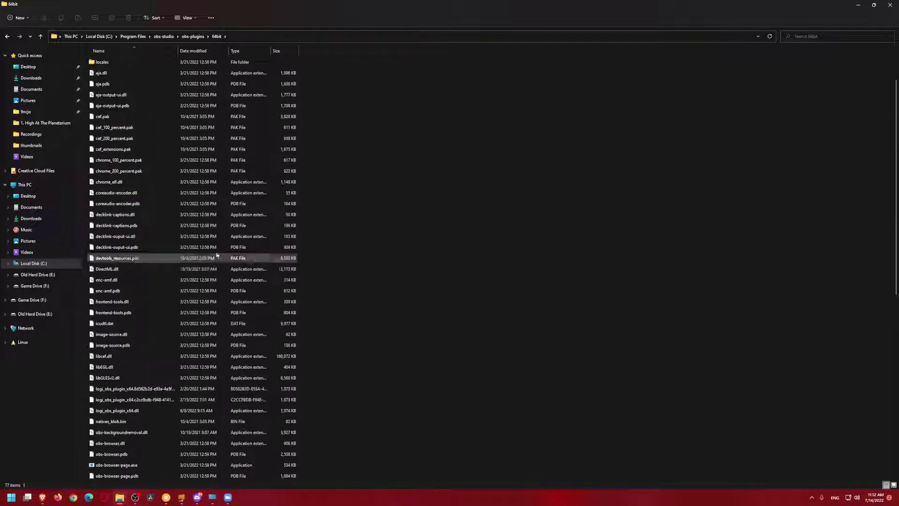
click(40, 36)
click(40, 36)
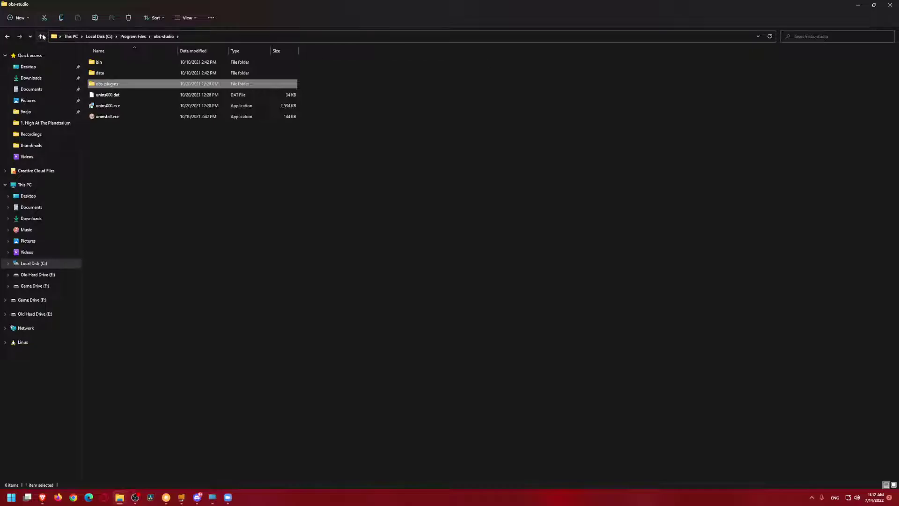
click(41, 37)
Step: Close File Explorer, then select and deselect the plugin credit text in the Multiple output dock
click(891, 4)
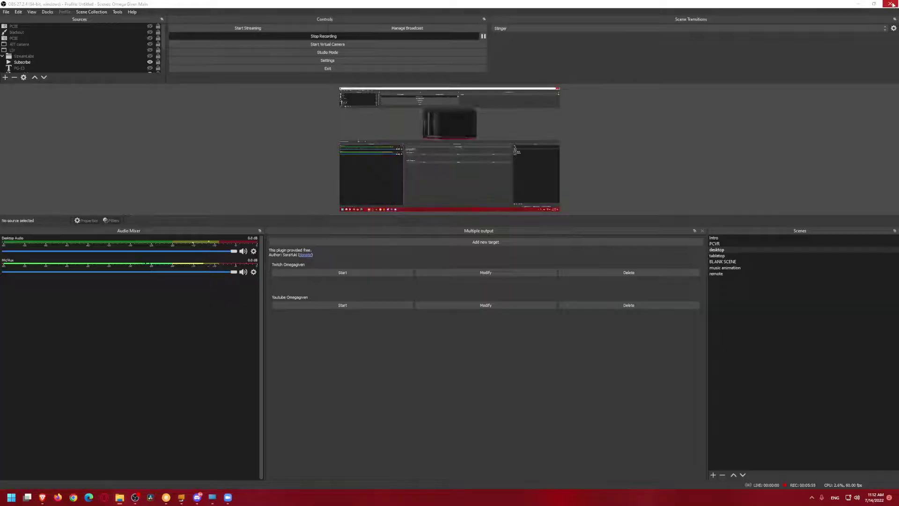
drag(333, 253, 277, 252)
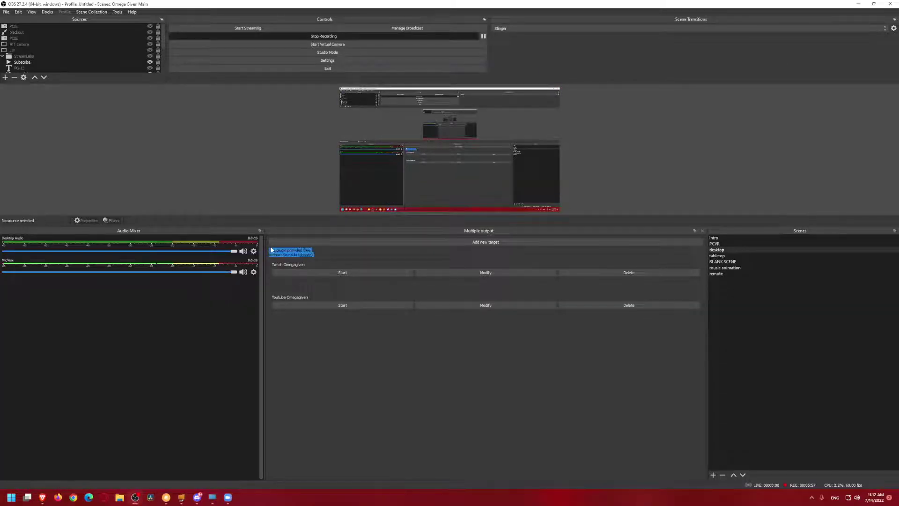
click(336, 261)
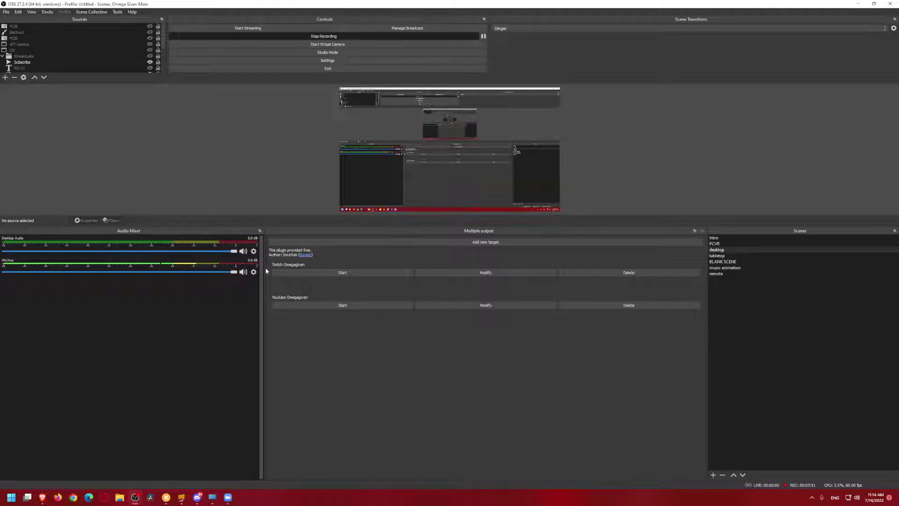
Step: Drag the Audio Mixer/Multiple output splitter left and the preview splitter down
drag(262, 271, 205, 273)
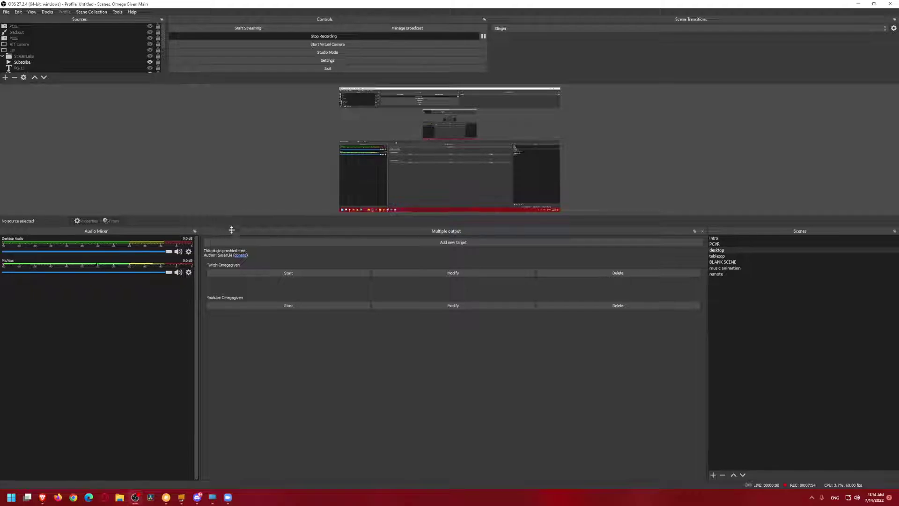
drag(233, 229, 212, 327)
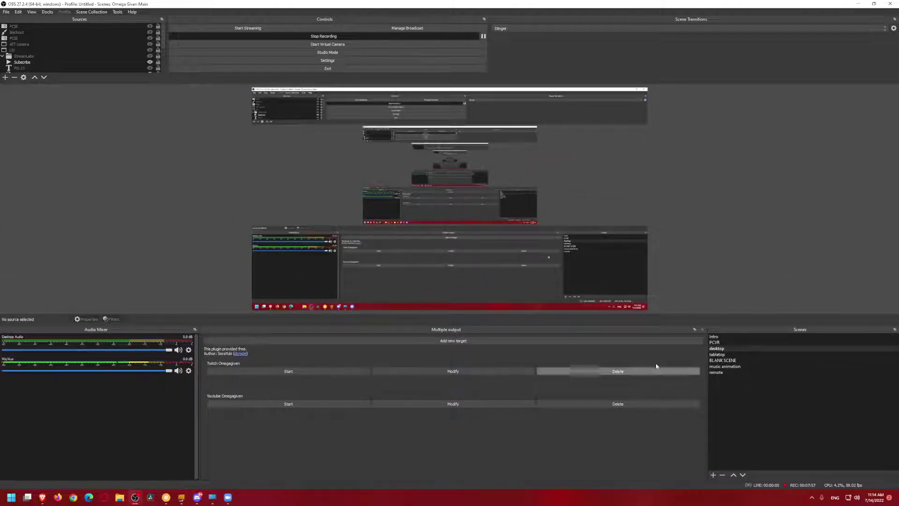